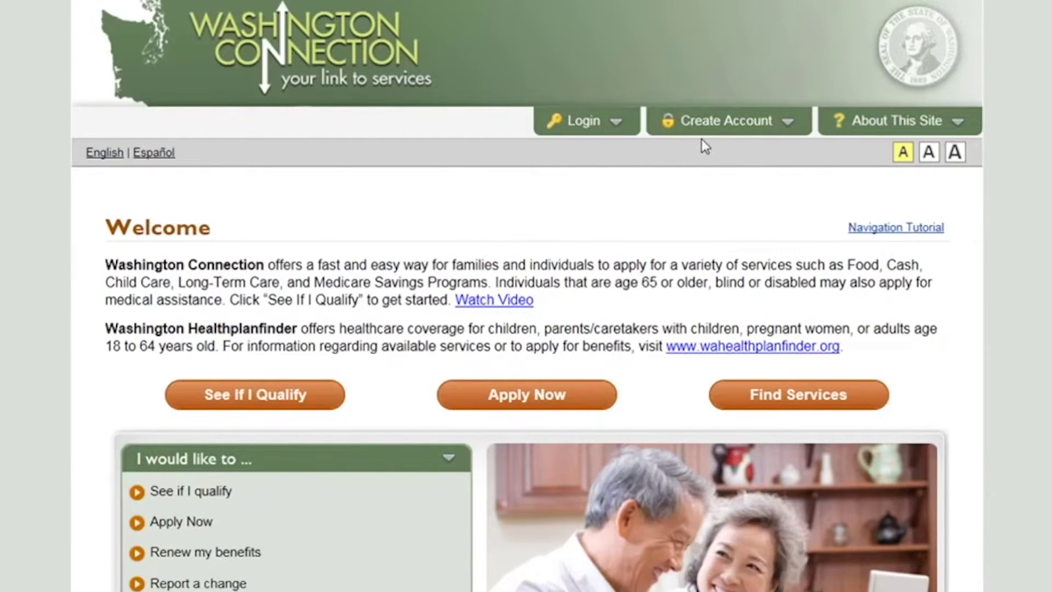
# Step: Choose Create New Account under Create Account to open the new SAW user registration form
pyautogui.click(715, 130)
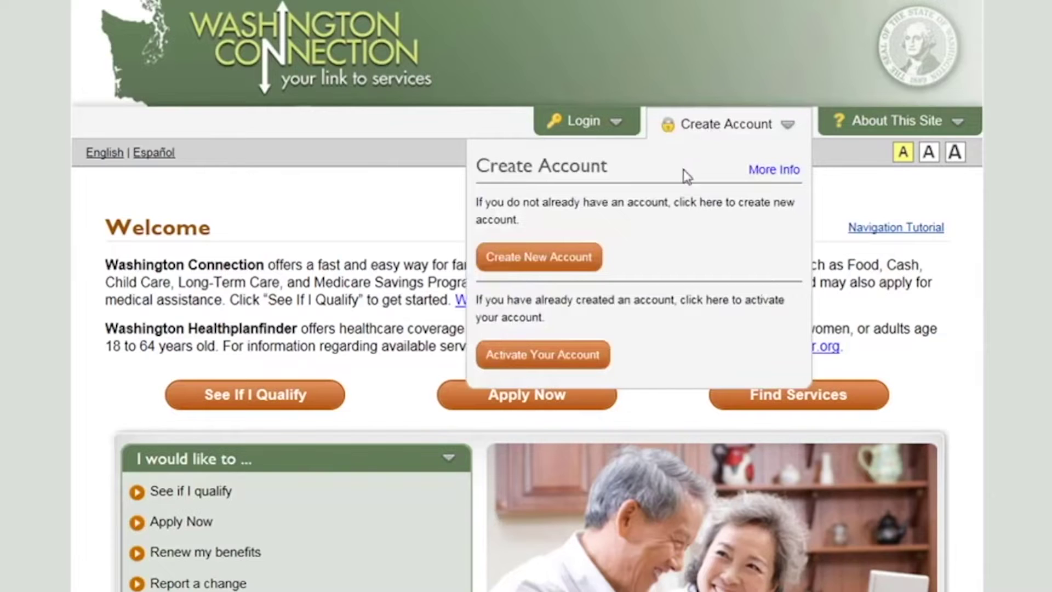
pyautogui.click(555, 268)
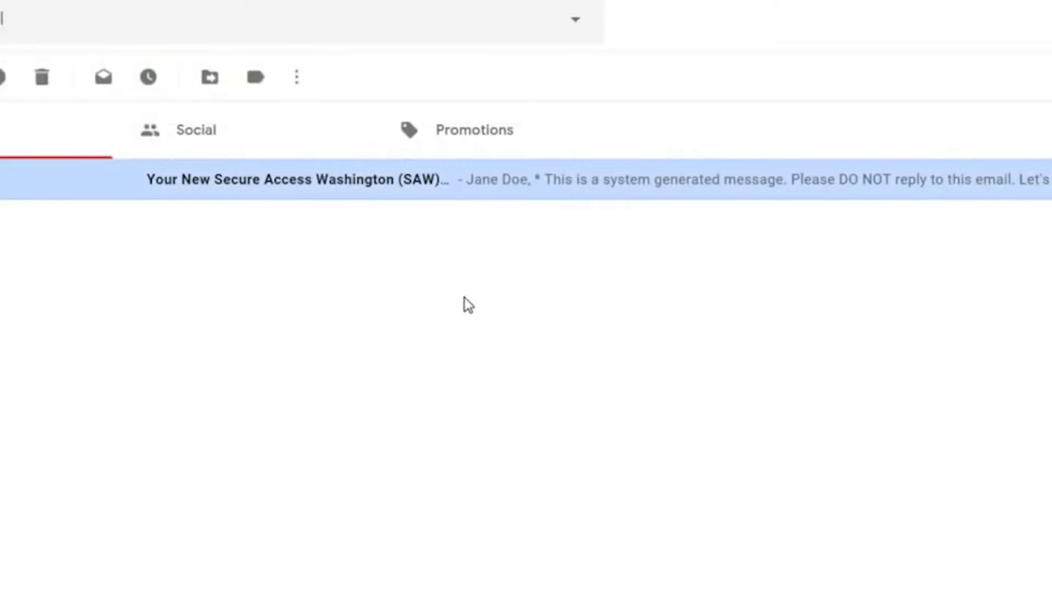
# Step: Open the 'Your New Secure Access Washington (SAW)' email and scroll down to its activation details
pyautogui.click(392, 185)
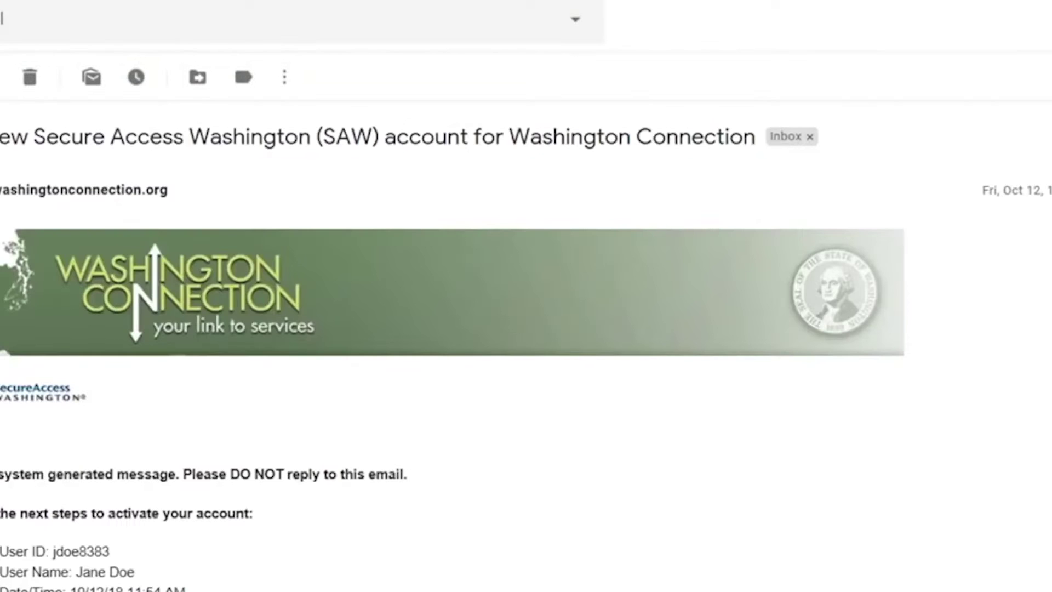
pyautogui.scroll(-6, 526, 345)
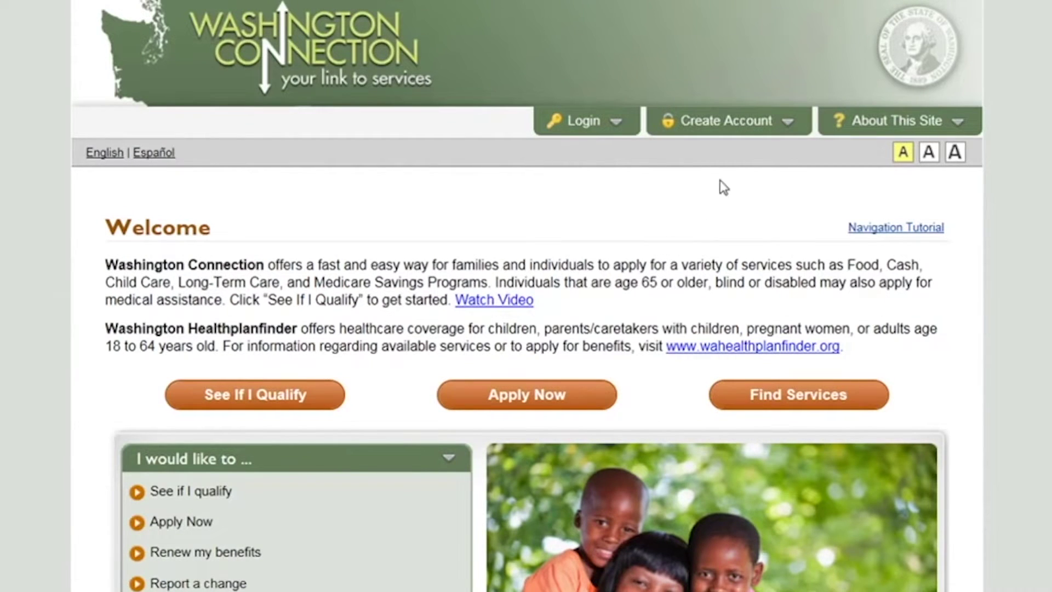
# Step: Activate the new SAW account by submitting the user name and emailed confirmation code
pyautogui.click(755, 124)
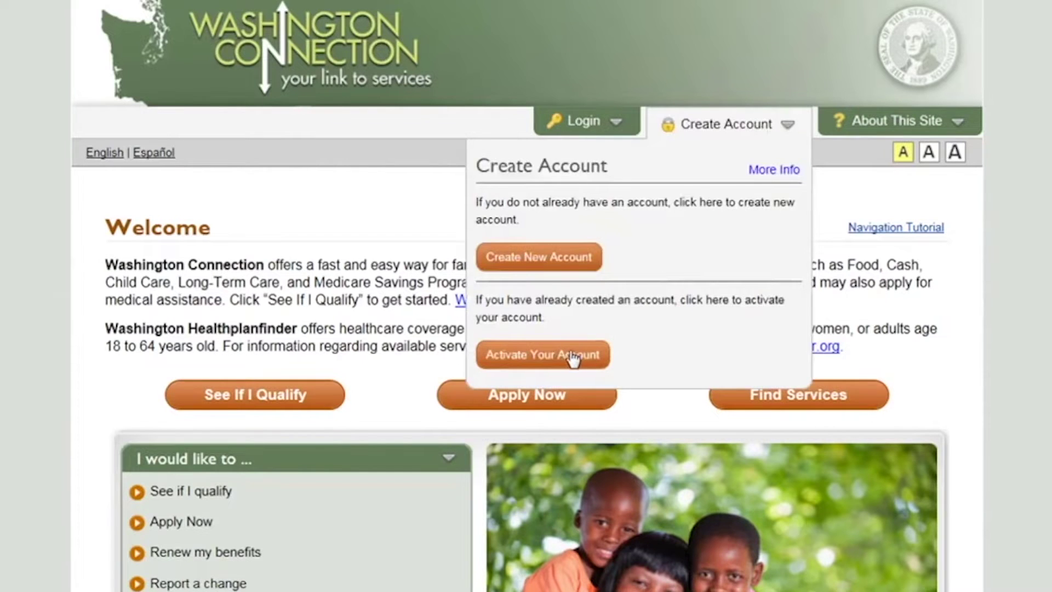
pyautogui.click(571, 361)
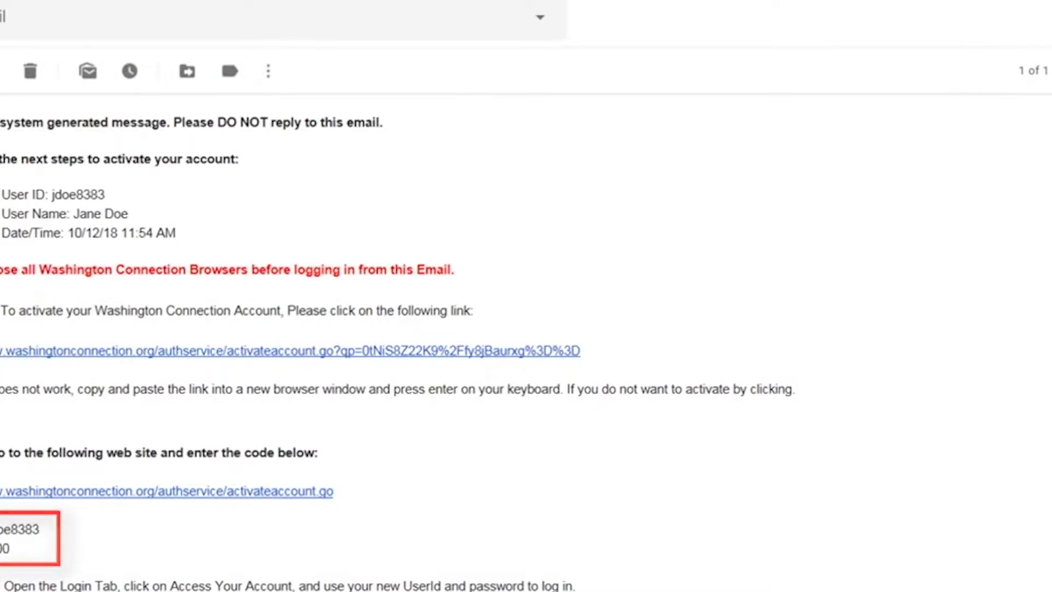
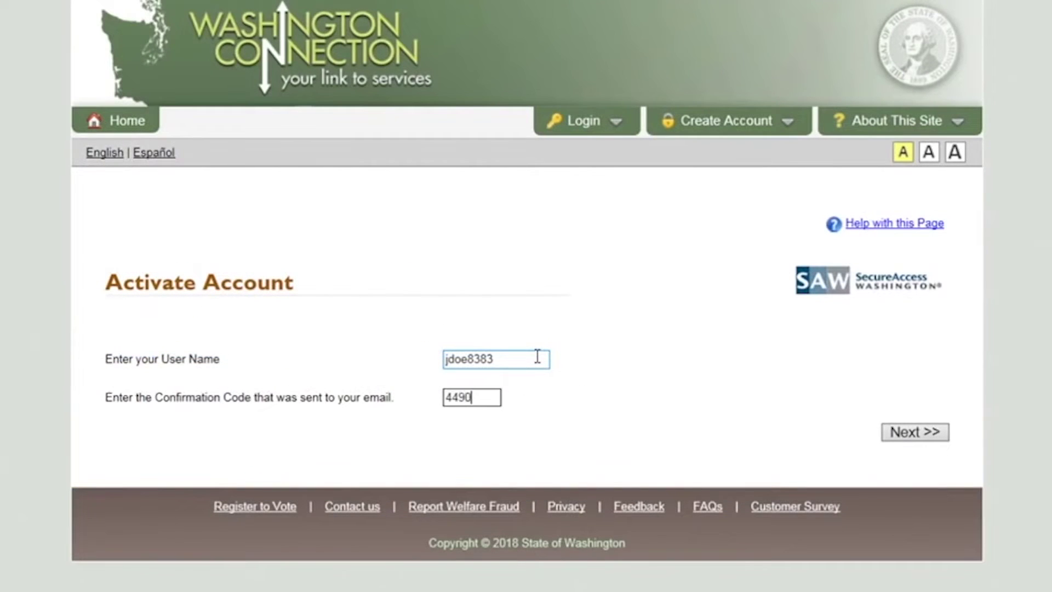
pyautogui.click(894, 438)
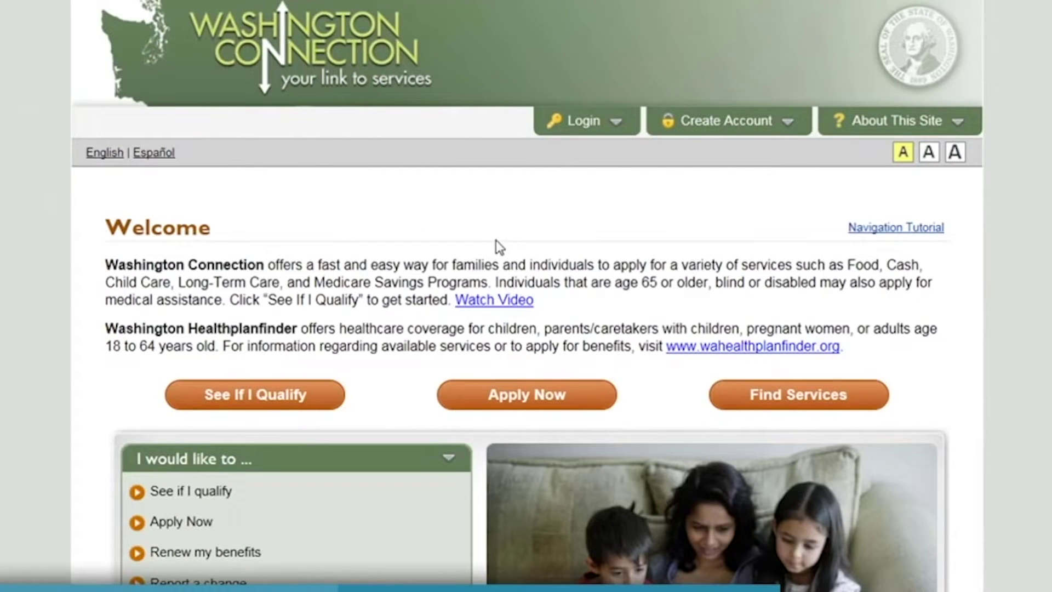
# Step: Request a Forgot User ID email to the account's registered address, then return to Home
pyautogui.click(572, 126)
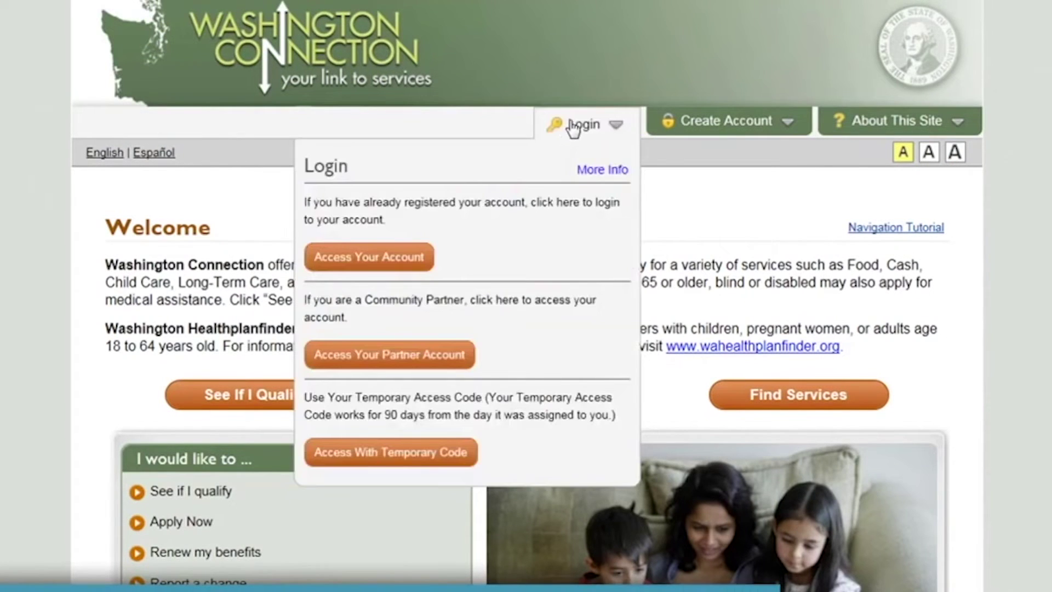
pyautogui.click(396, 263)
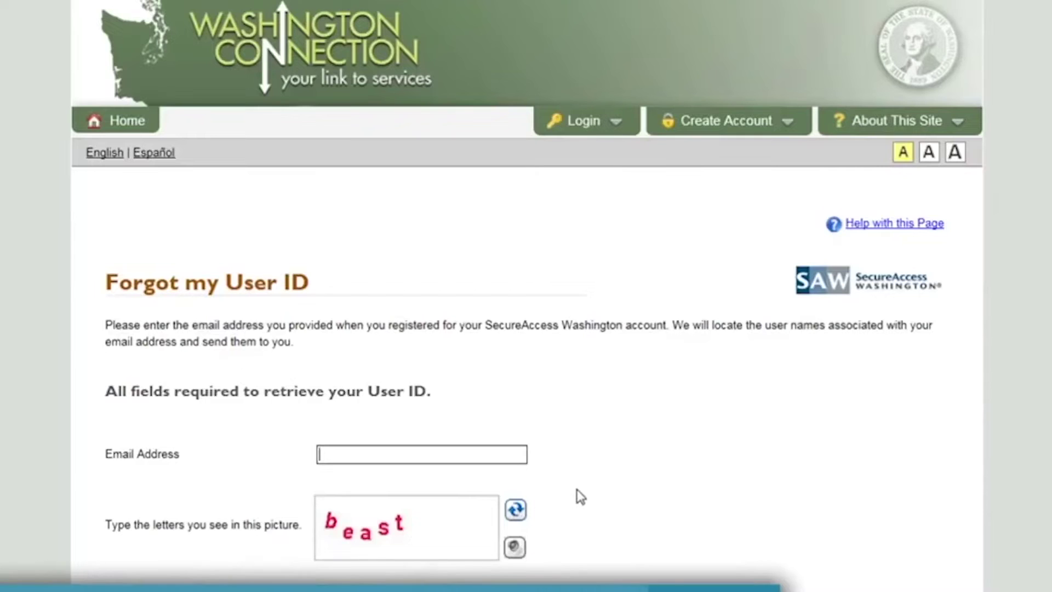
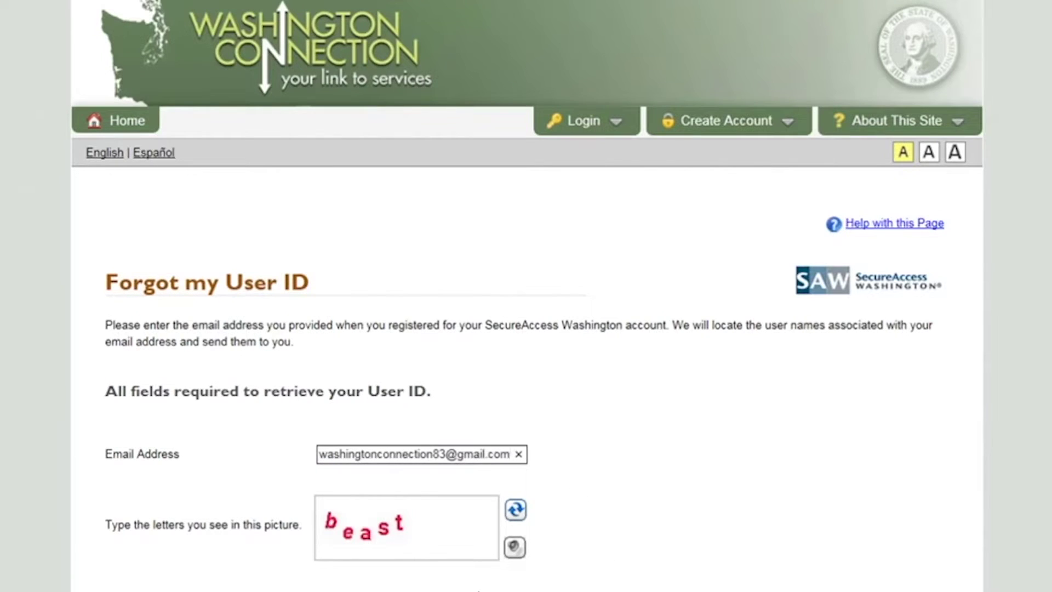
pyautogui.press('Tab')
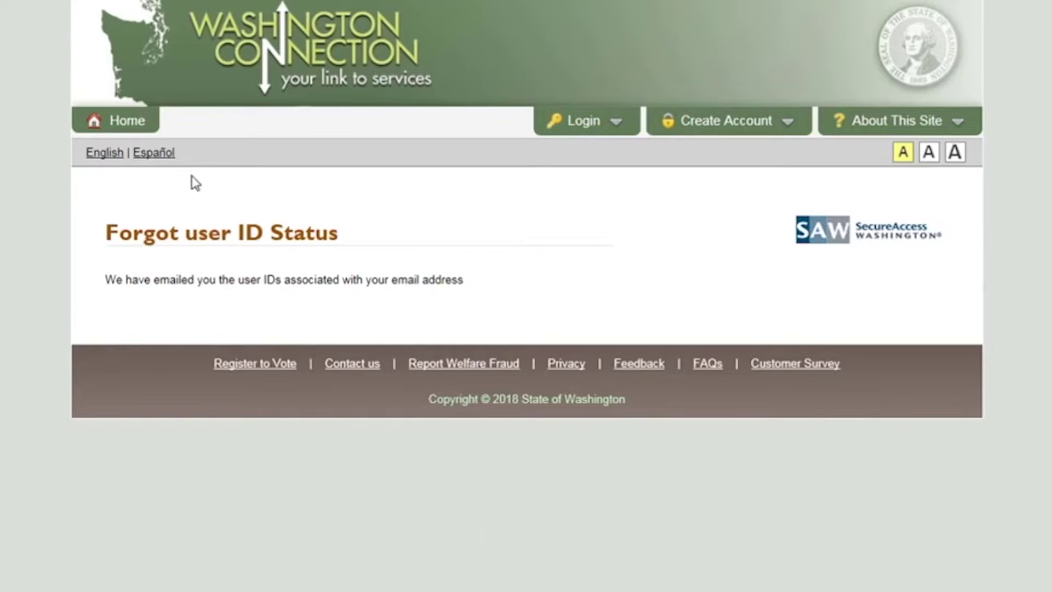
pyautogui.click(141, 121)
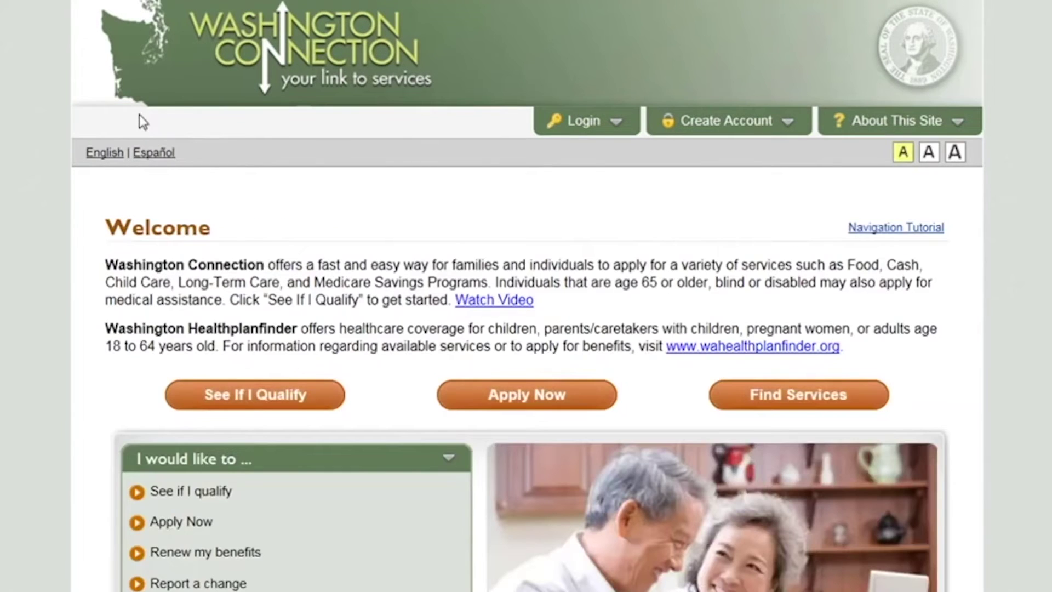
# Step: Submit the Reset Password form with the account's User ID and registered e-mail address
pyautogui.click(575, 125)
pyautogui.click(414, 270)
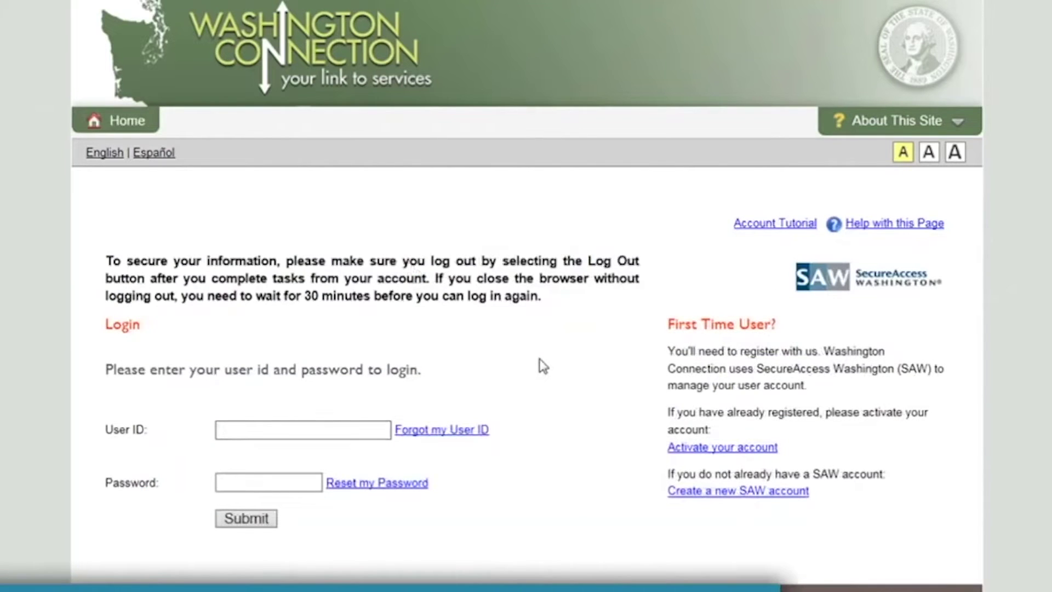
pyautogui.click(406, 485)
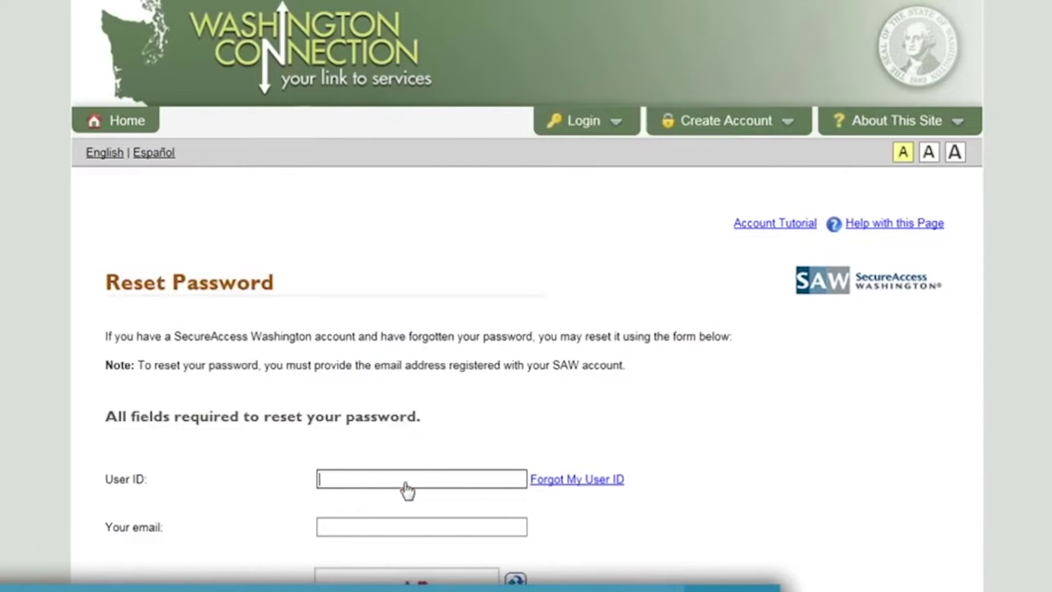
pyautogui.write('jdo')
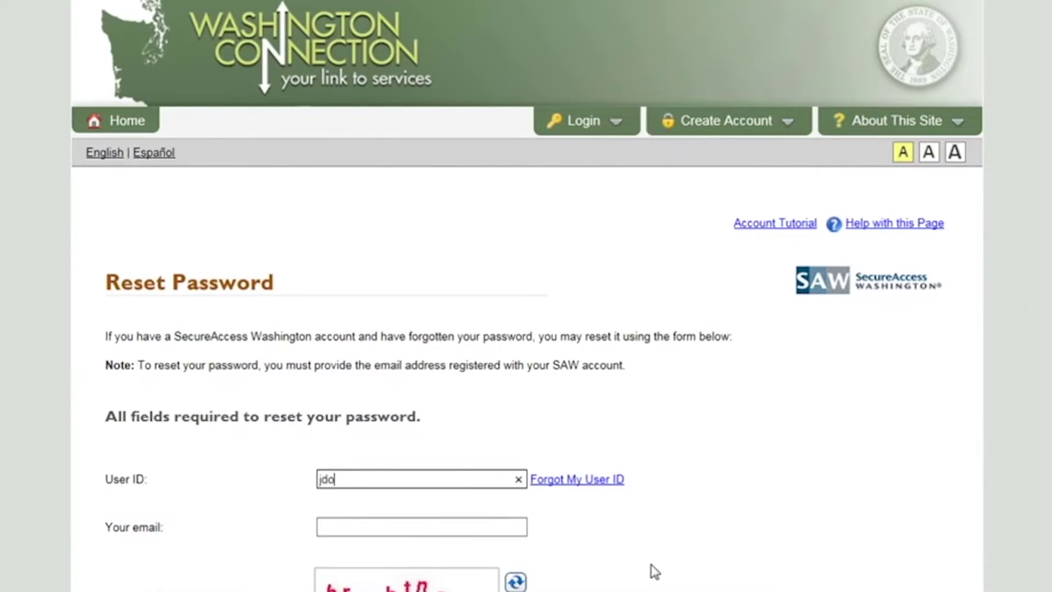
pyautogui.write('e8383')
pyautogui.press('Tab')
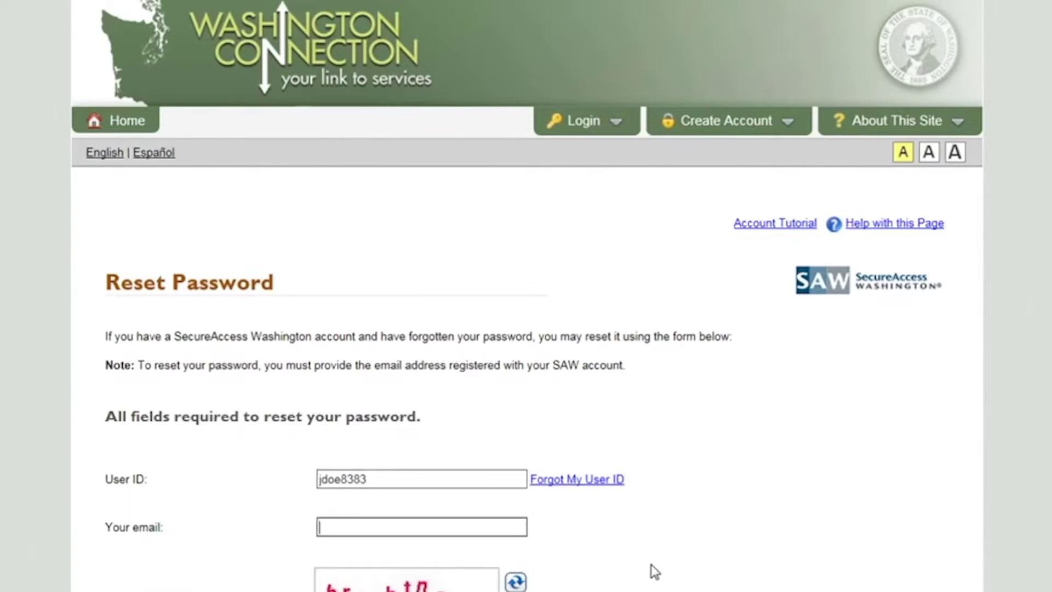
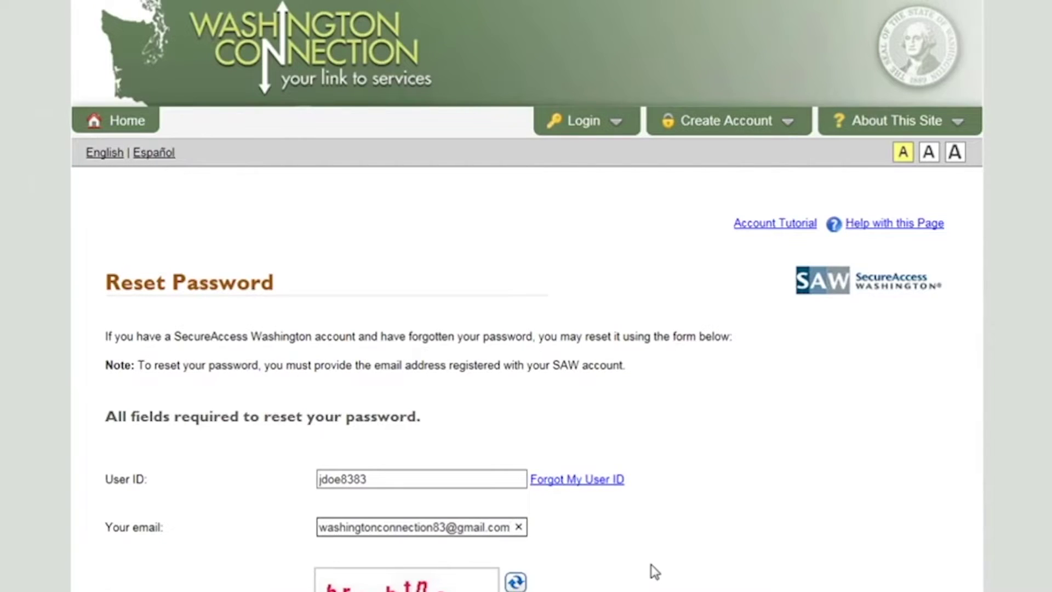
pyautogui.click(650, 564)
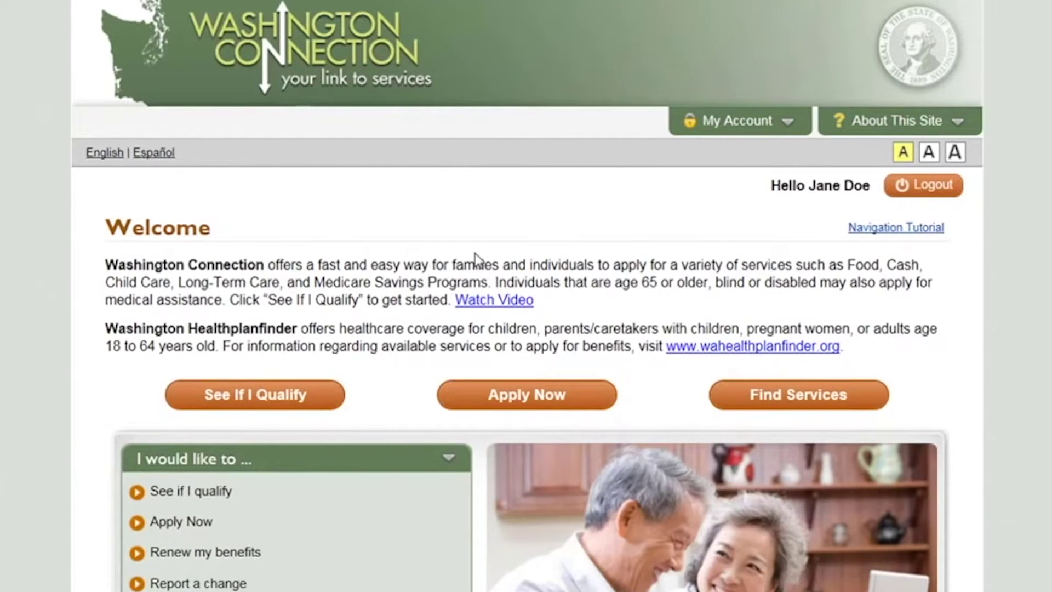
# Step: Choose My CBA from the My Account dropdown
pyautogui.click(766, 119)
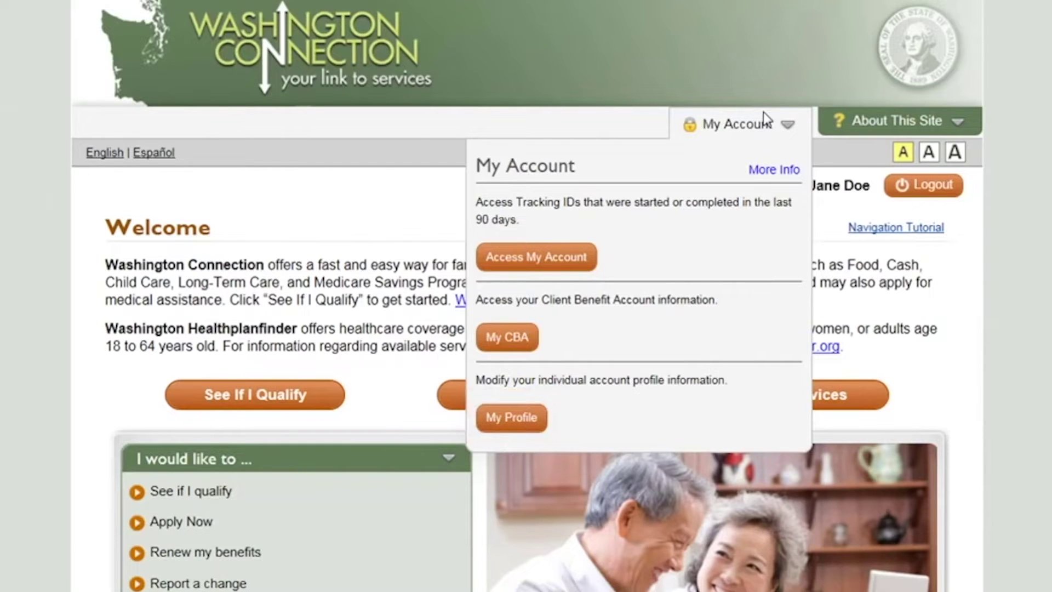
pyautogui.click(521, 339)
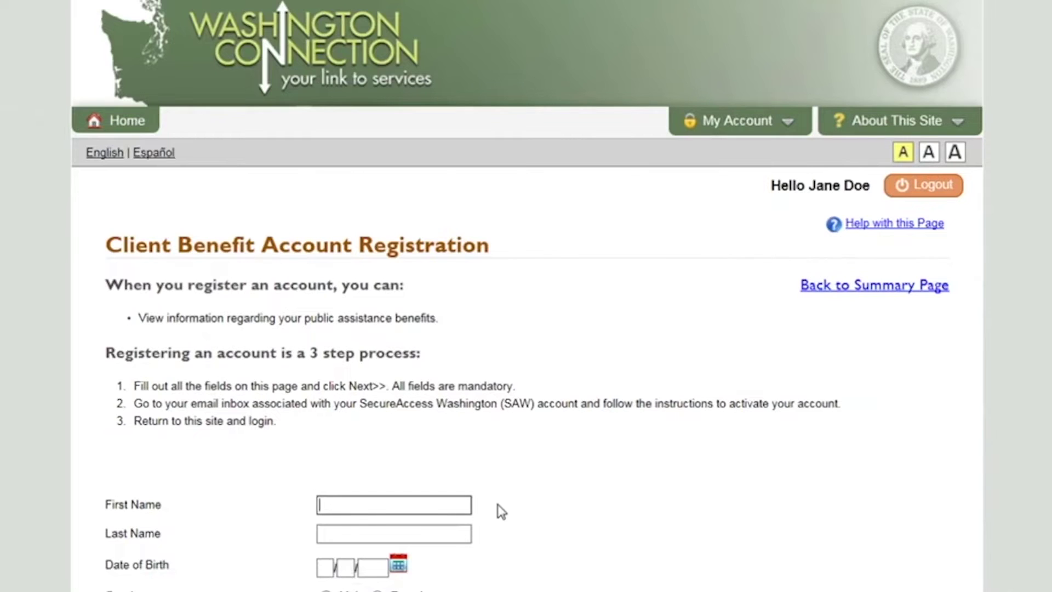
# Step: Enter the client's first name, last name and date of birth on the CBA registration form
pyautogui.write('Jane')
pyautogui.press('Tab')
pyautogui.write('Doe')
pyautogui.press('Tab')
pyautogui.write('99/99/')
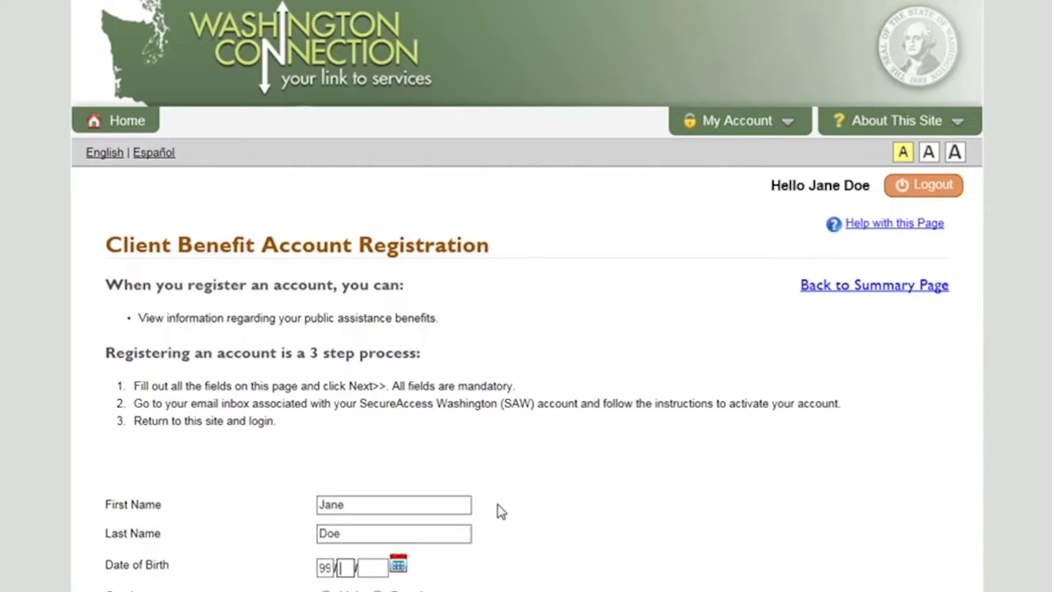
pyautogui.write('9999')
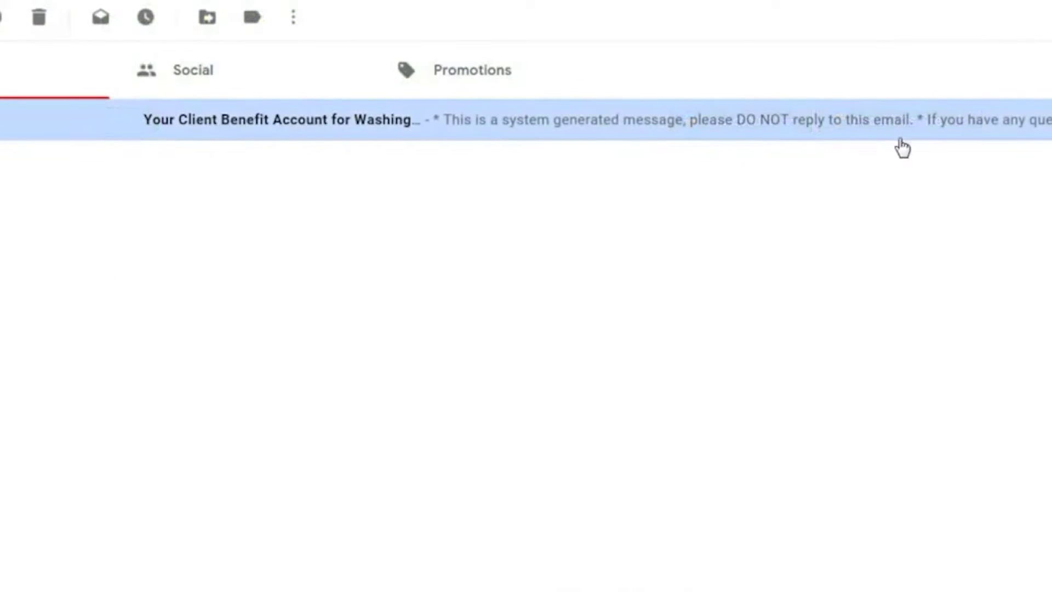
# Step: Open the Client Benefit Account email in Gmail to read its activation code
pyautogui.click(892, 134)
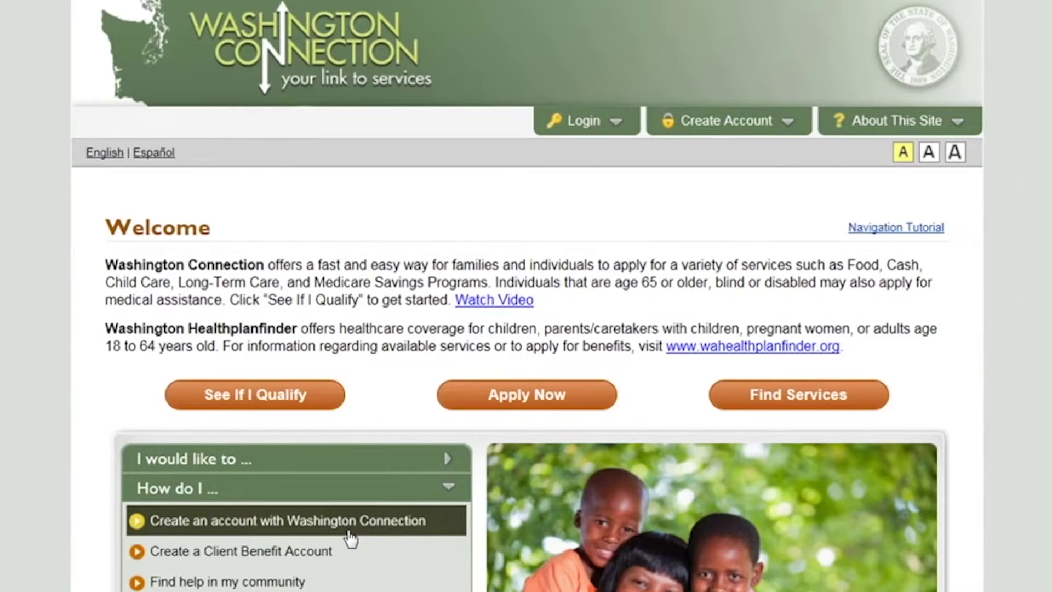
pyautogui.click(350, 534)
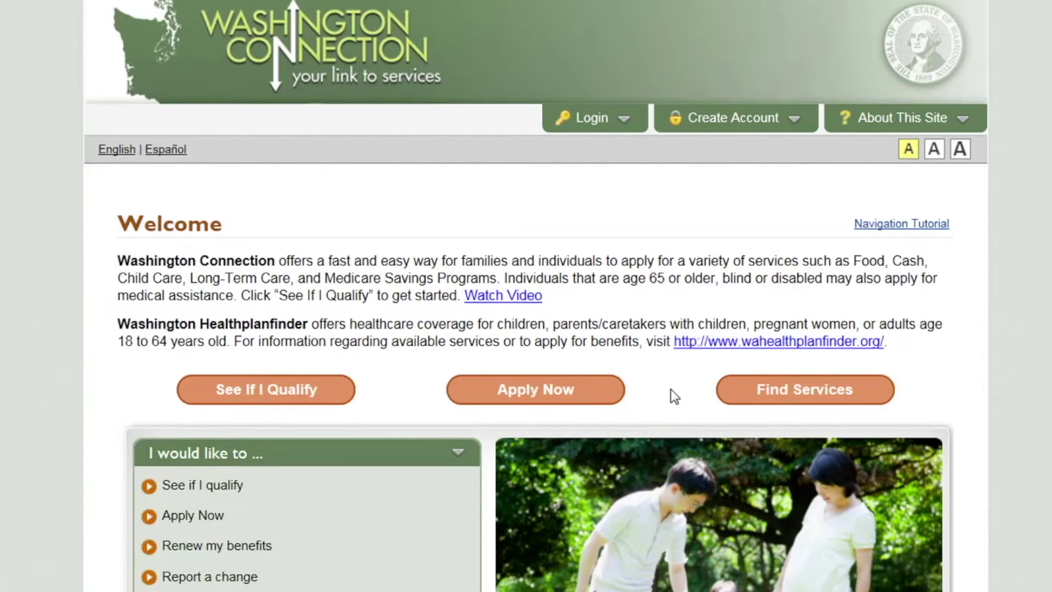
# Step: Start a new benefits application with Apply Now and dismiss the SAW account reminder
pyautogui.click(542, 391)
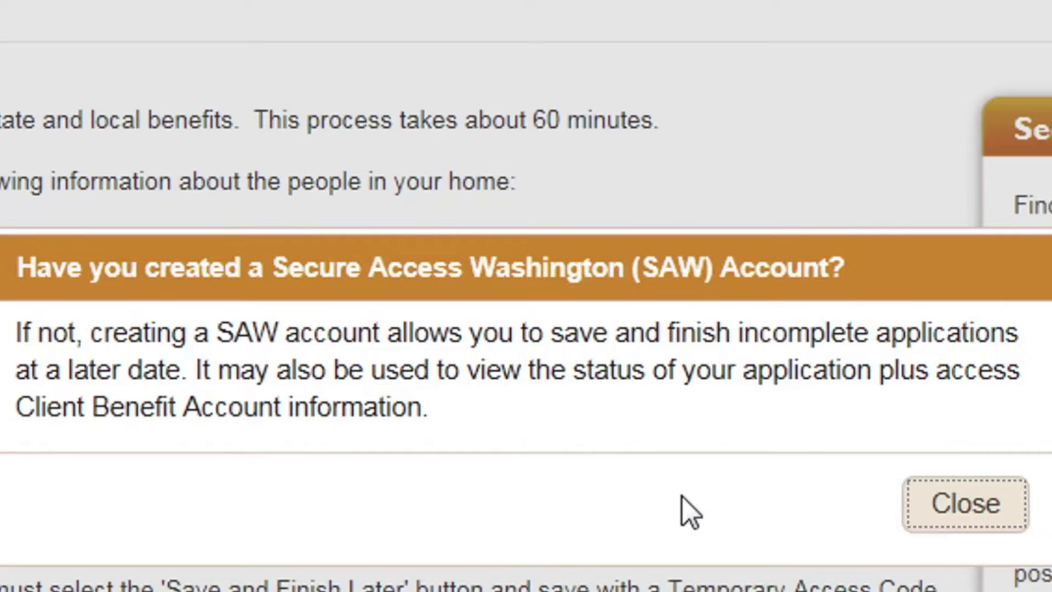
pyautogui.click(953, 510)
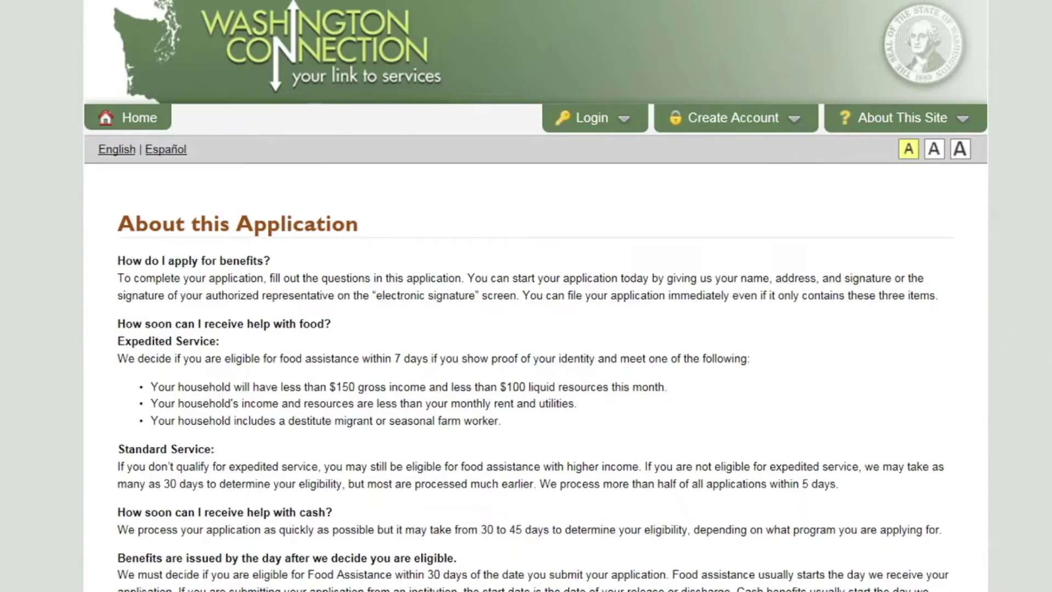
# Step: Scroll down through the About this Application information
pyautogui.scroll(-20, 536, 295)
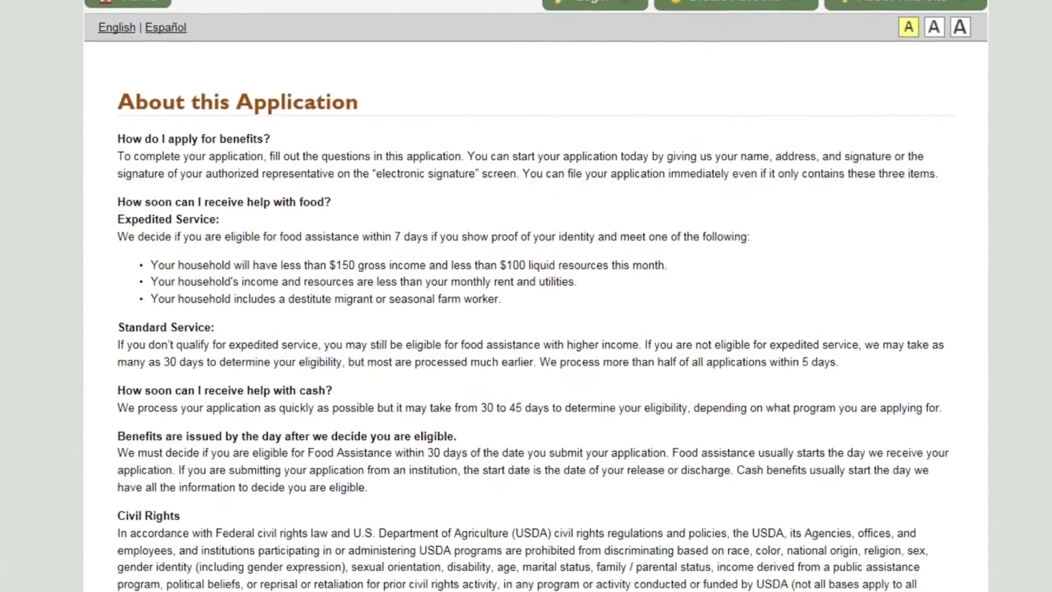
pyautogui.scroll(-2, 536, 295)
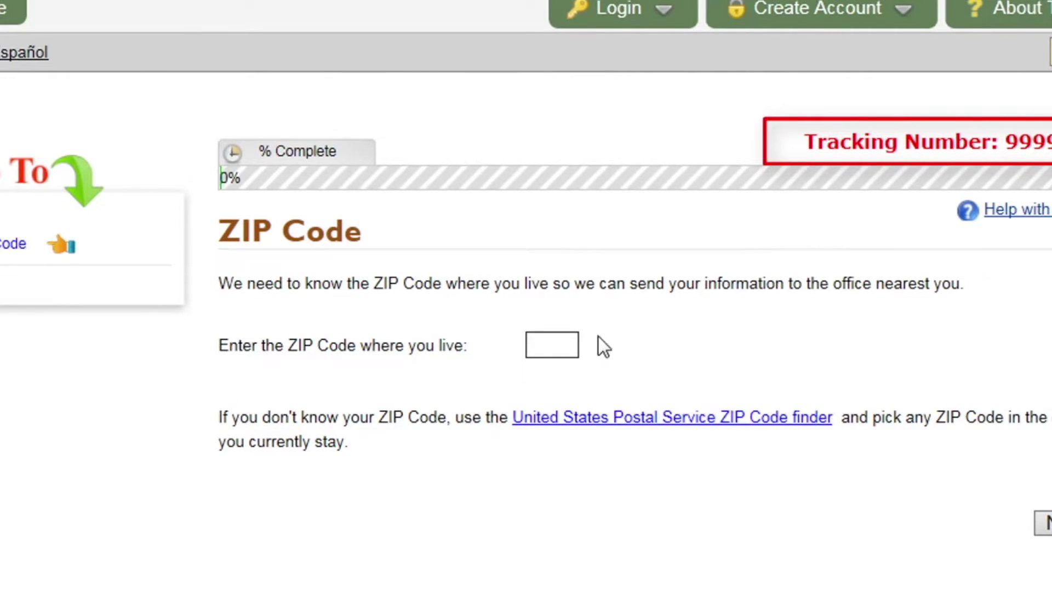
# Step: Enter 98501 as the home address ZIP Code
pyautogui.click(557, 345)
pyautogui.write('98501')
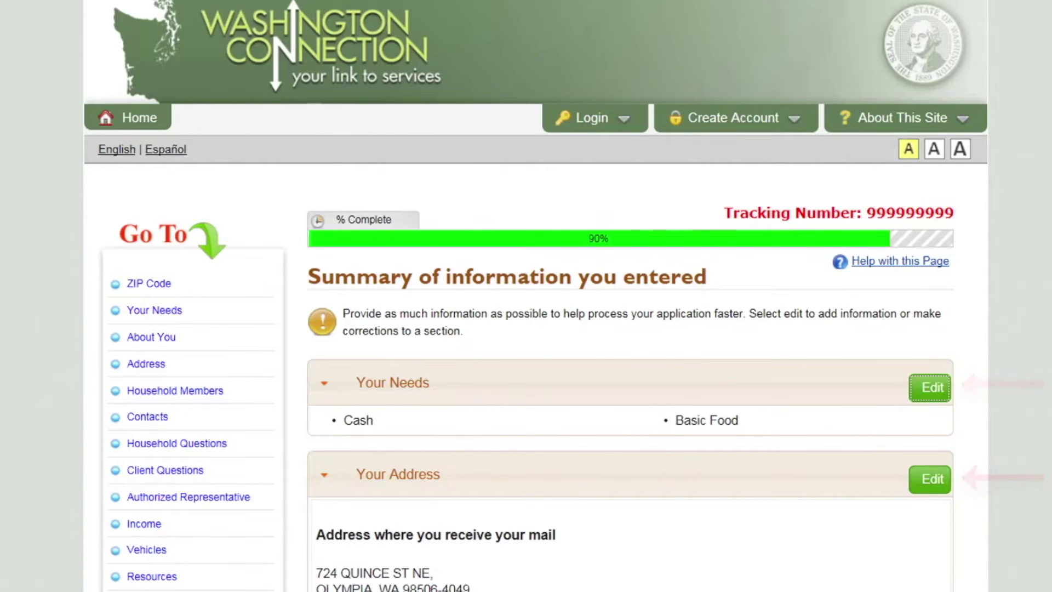
# Step: Scroll down the Summary page to review the Cash, Basic Food and mailing address details
pyautogui.scroll(-3, 535, 296)
pyautogui.scroll(-15, 630, 295)
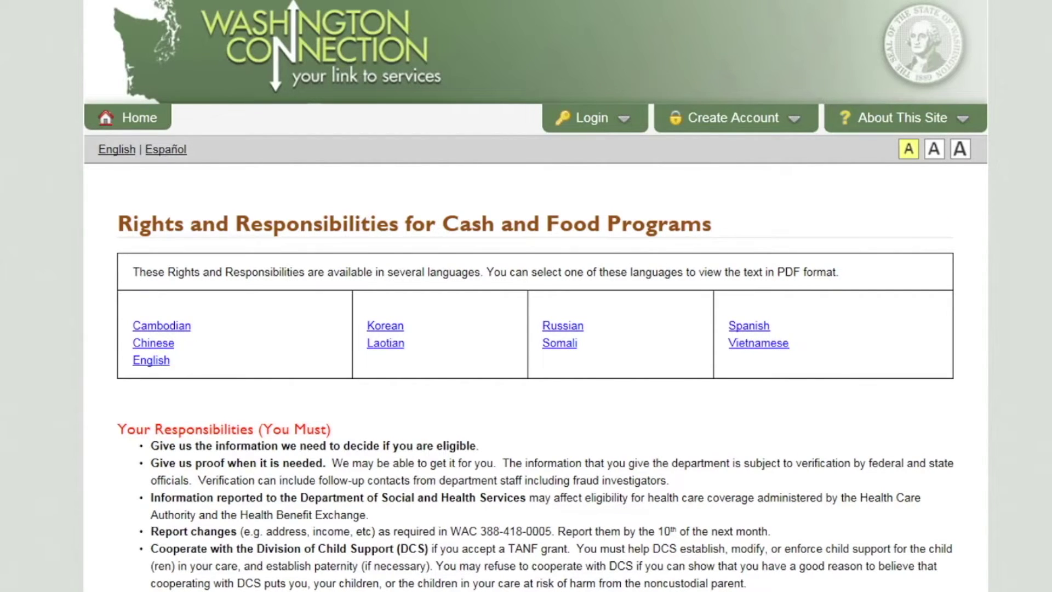
# Step: Scroll through the Rights and Responsibilities for Cash and Food Programs
pyautogui.scroll(-20, 526, 296)
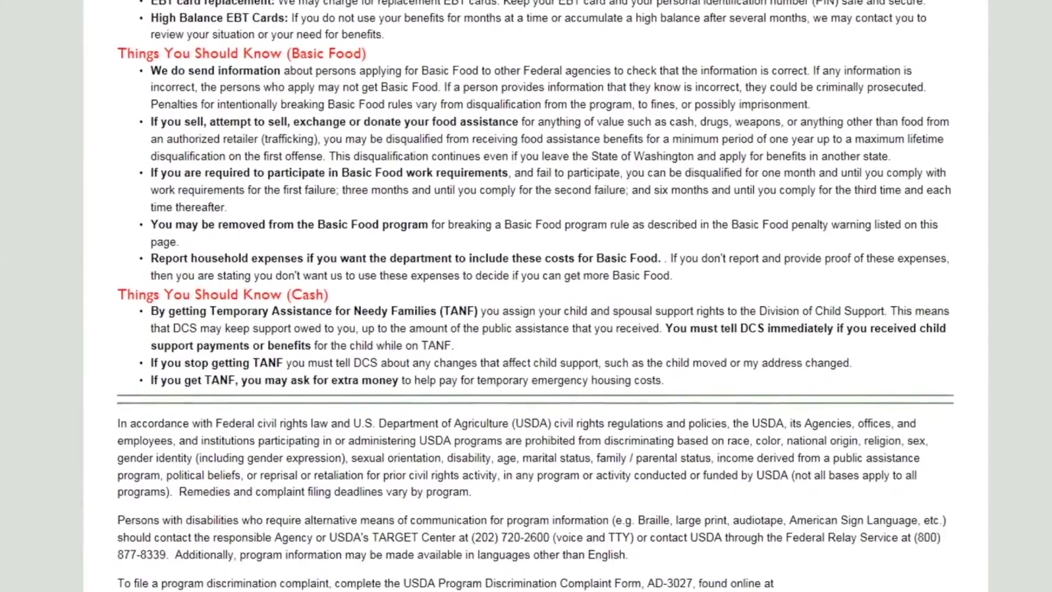
pyautogui.scroll(-2, 526, 296)
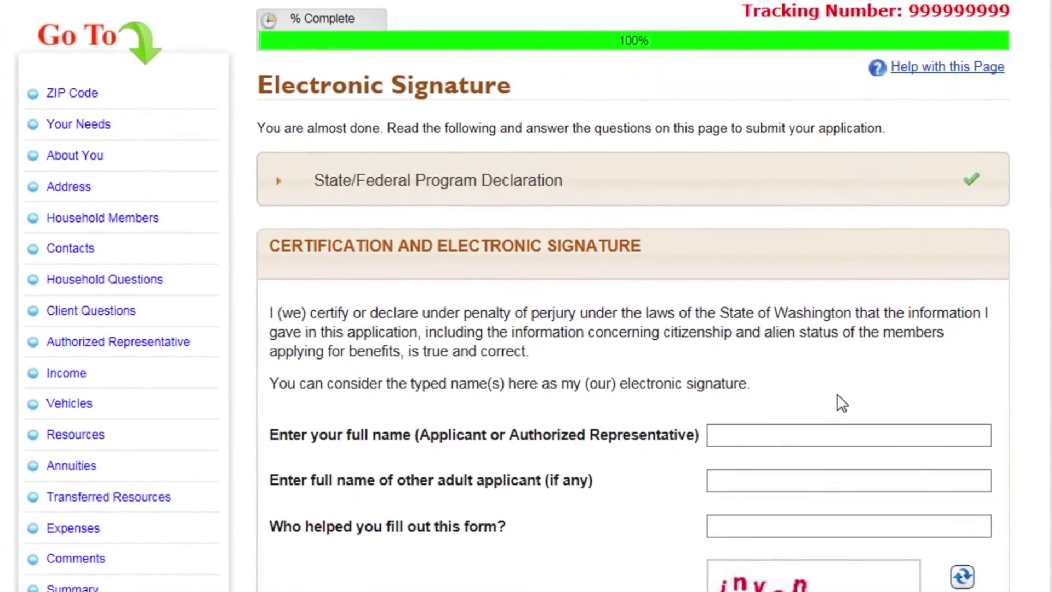
# Step: Type the applicant's full name into the electronic signature field
pyautogui.click(787, 428)
pyautogui.write('John Doe')
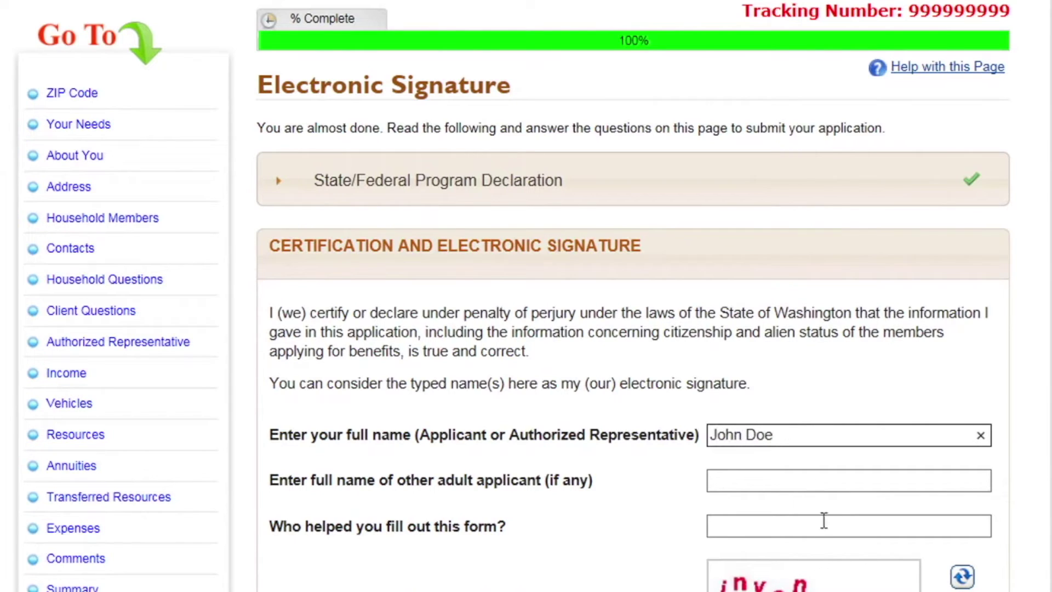
pyautogui.press('Tab')
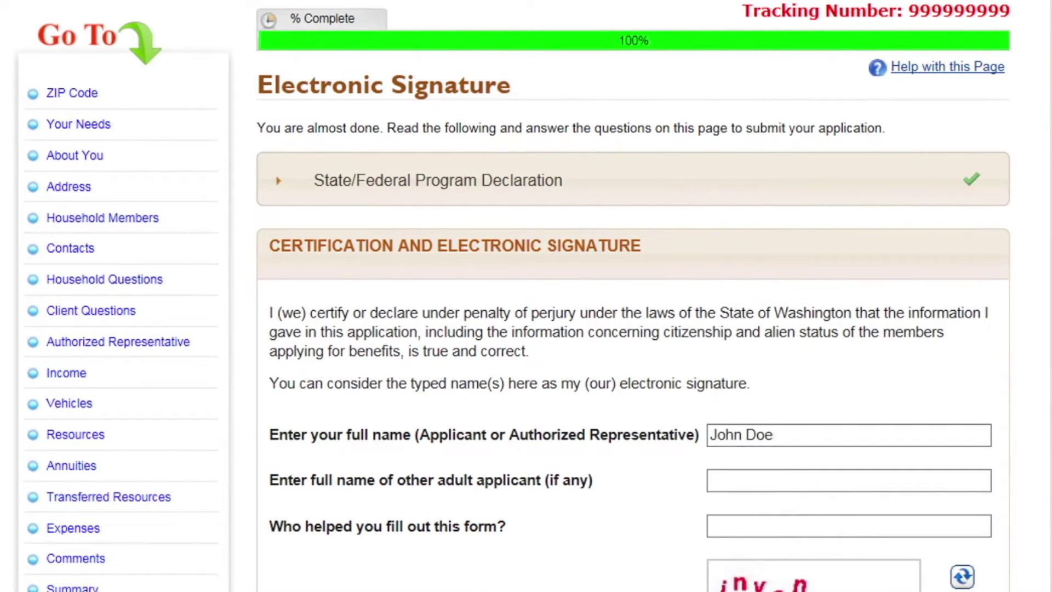
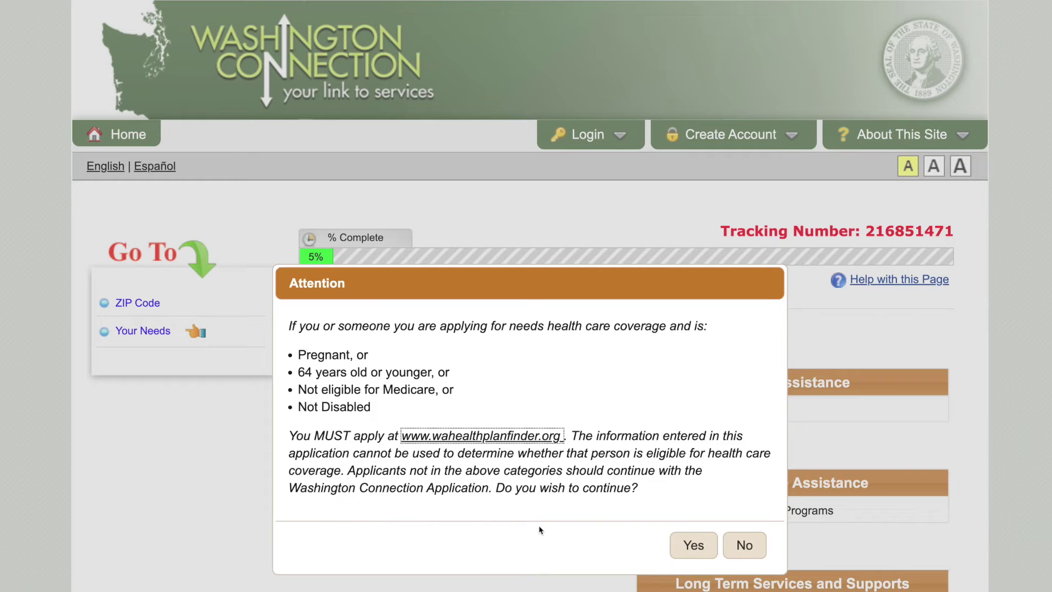
# Step: Accept the health coverage notice and add Medicare Savings Program to the selected benefits
pyautogui.click(706, 554)
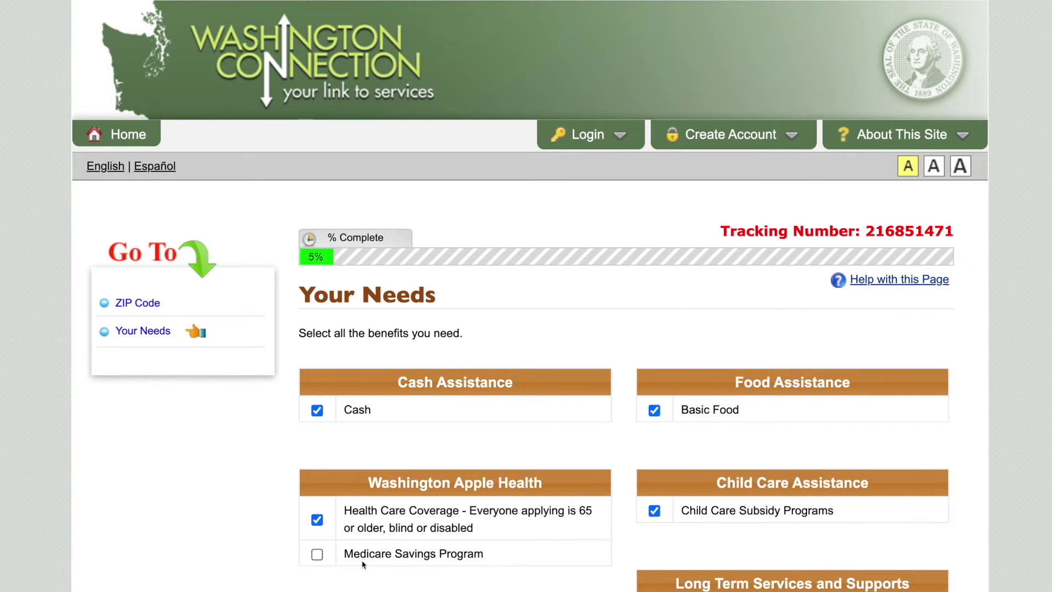
pyautogui.click(317, 554)
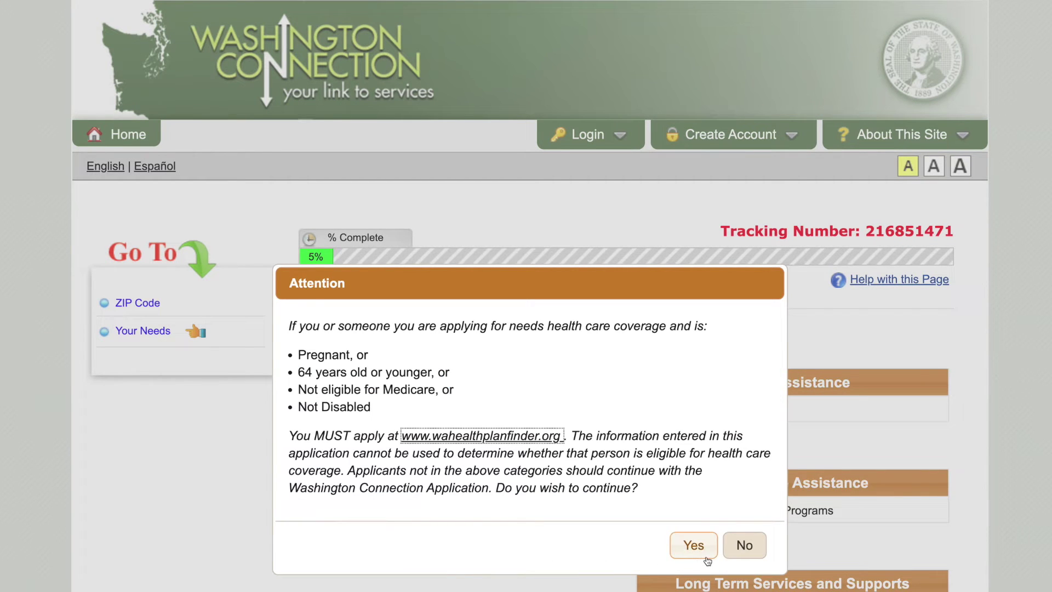
pyautogui.click(693, 545)
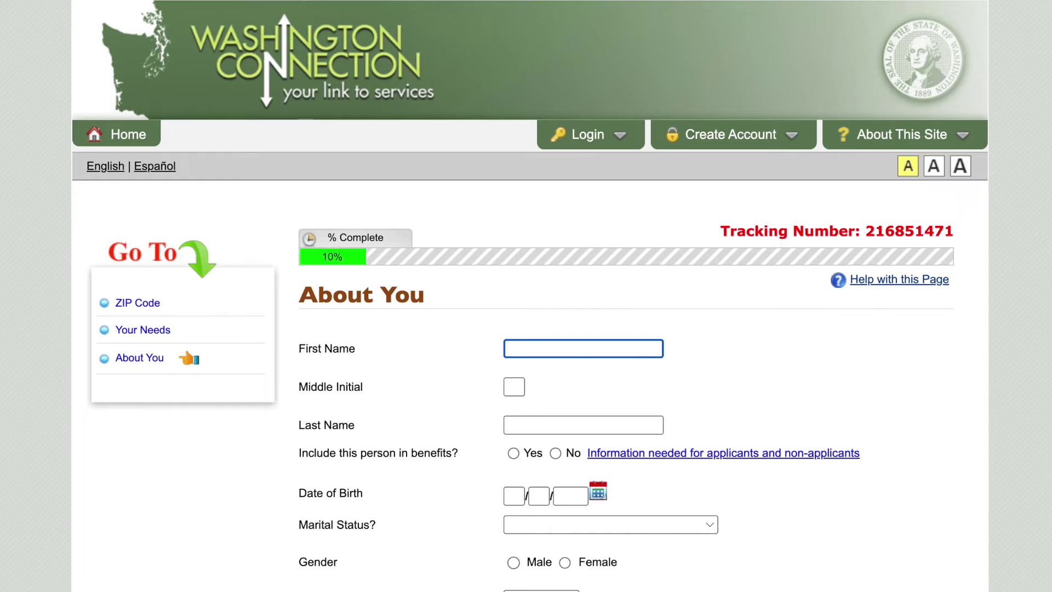
# Step: Enter the applicant's first name, middle initial and last name, and include them in benefits
pyautogui.write('Generic')
pyautogui.press('Tab')
pyautogui.write('E')
pyautogui.press('Tab')
pyautogui.write('Applicant')
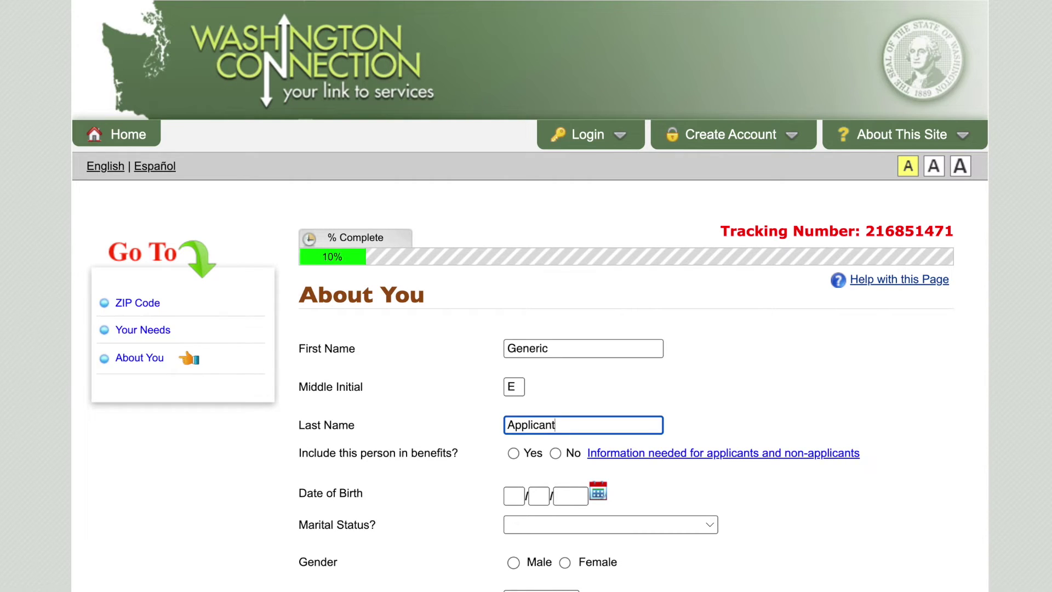
pyautogui.click(513, 454)
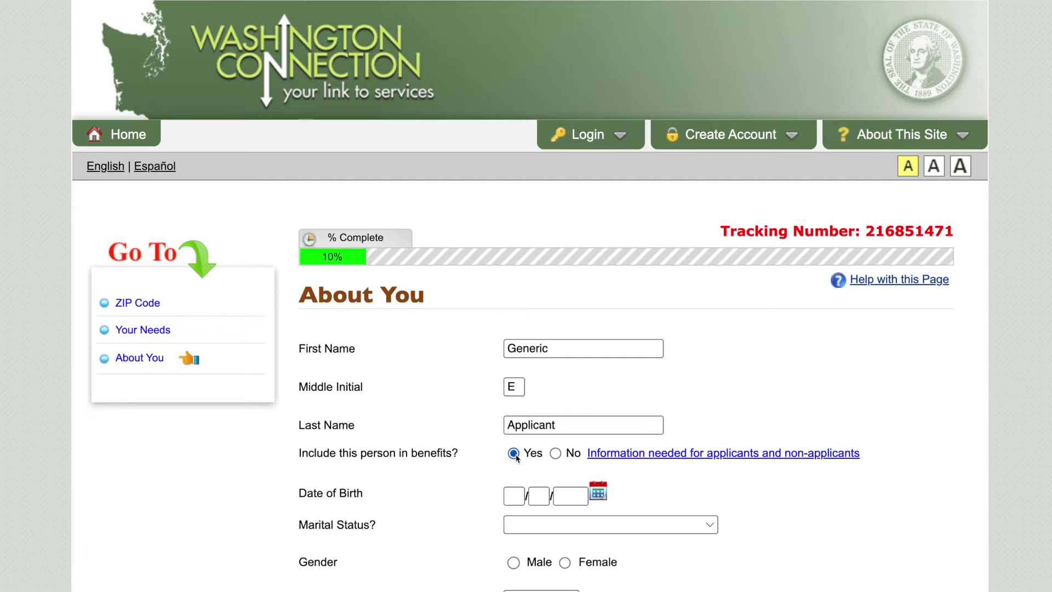
# Step: Set birth date 09/26/2022, marital status Never Married and gender Male, then submit About You
pyautogui.click(597, 493)
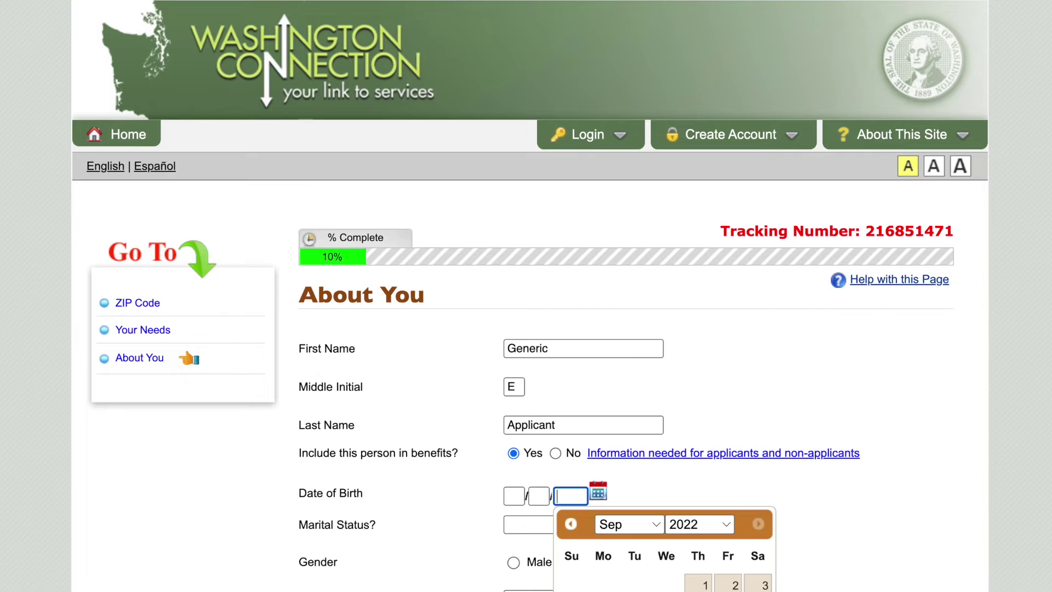
pyautogui.click(603, 591)
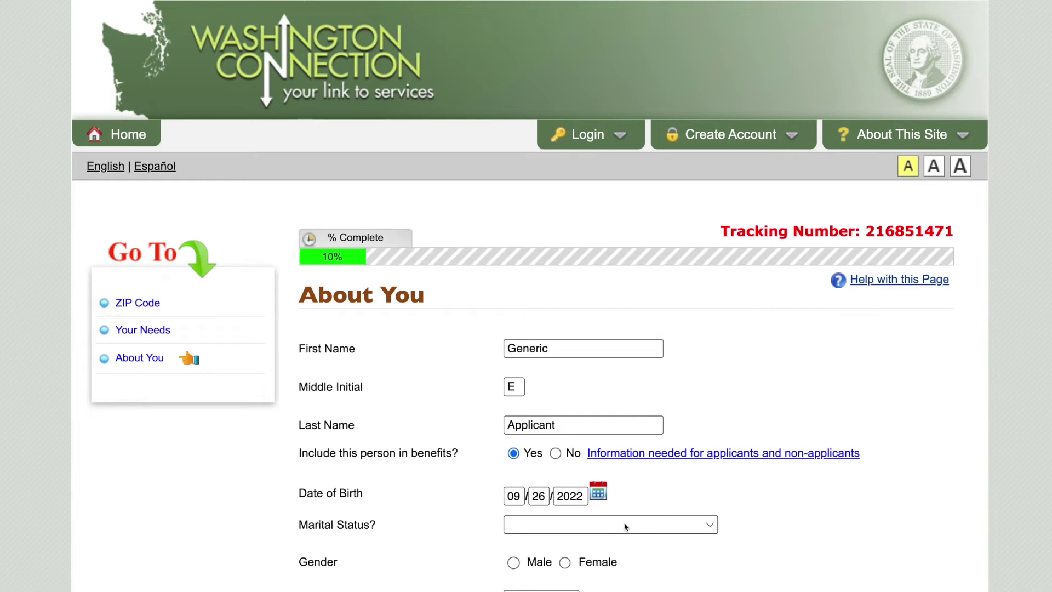
pyautogui.click(625, 527)
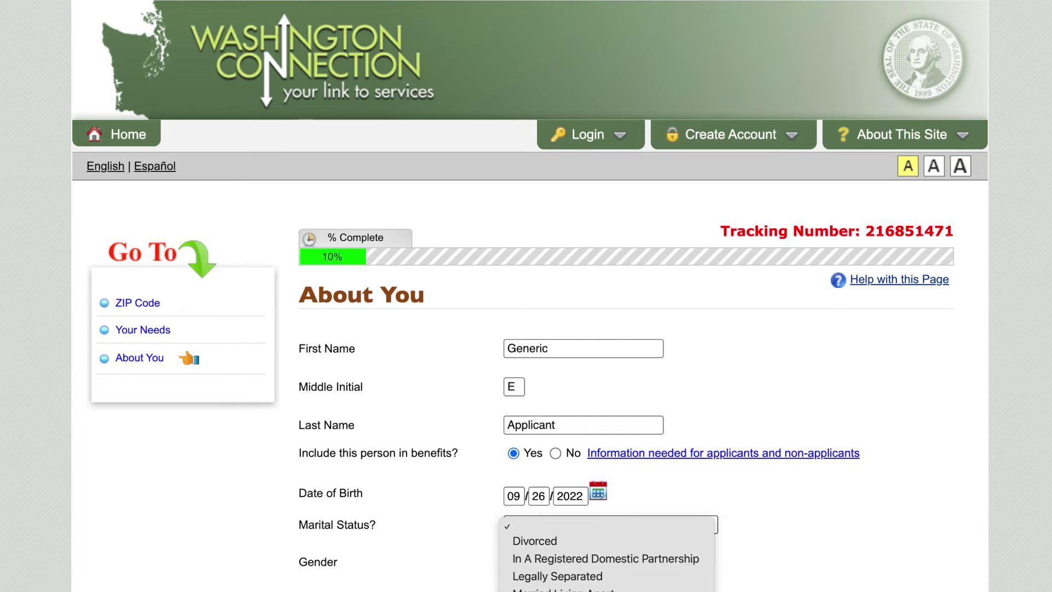
pyautogui.click(548, 591)
pyautogui.click(513, 563)
pyautogui.click(541, 590)
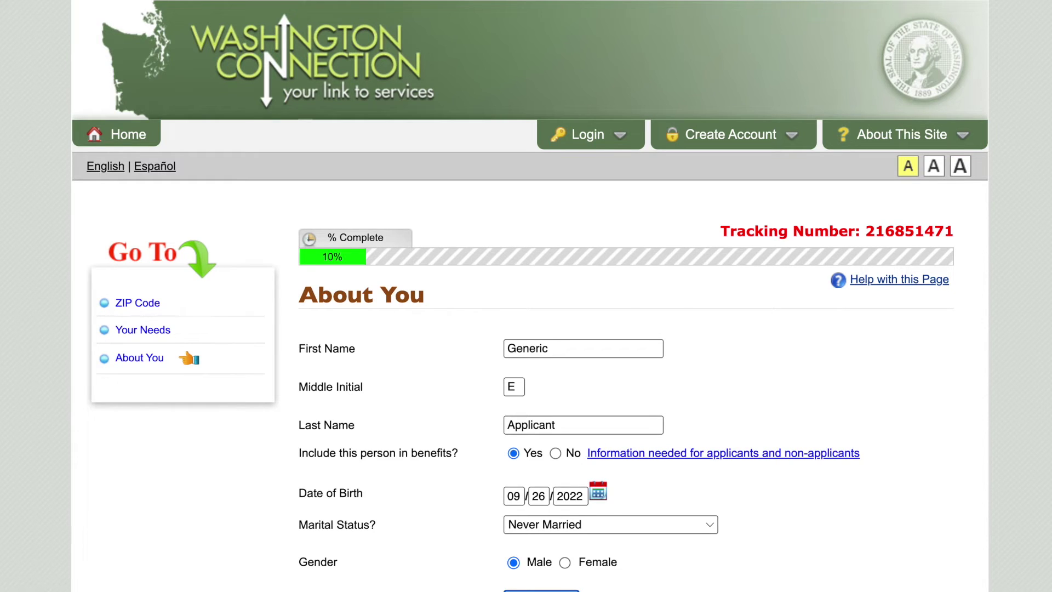
pyautogui.press('Return')
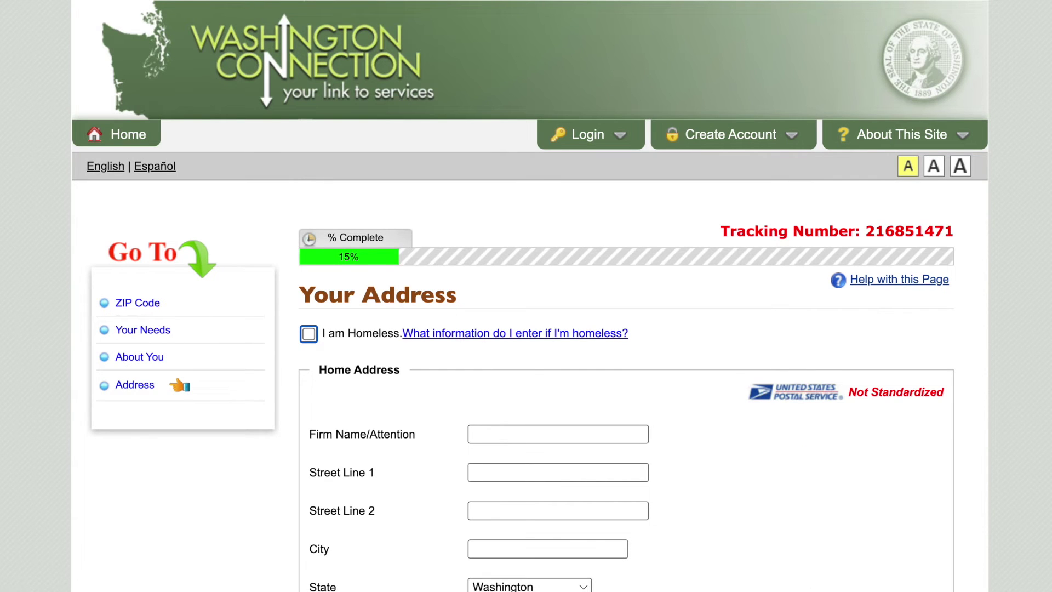
# Step: Fill in the firm name, both street lines and the city of the home address, then submit
pyautogui.click(590, 433)
pyautogui.write('Generic')
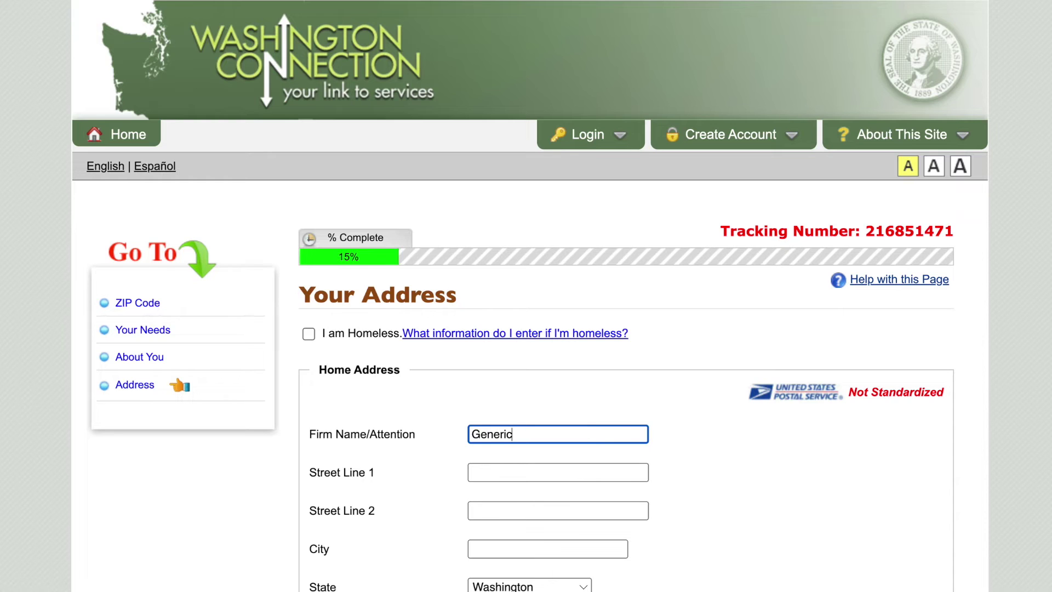
pyautogui.click(558, 472)
pyautogui.write('2345')
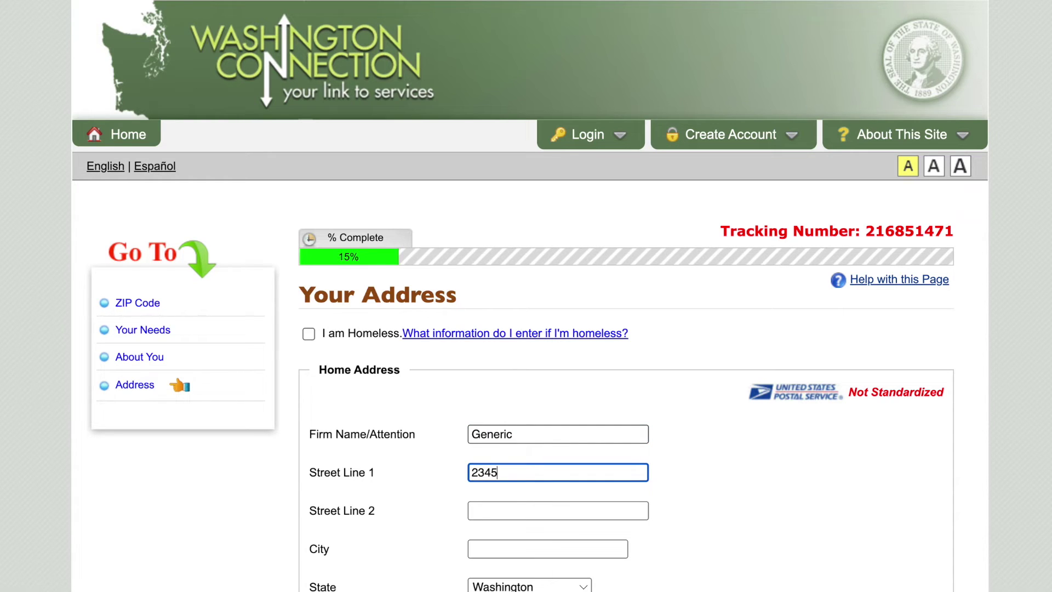
pyautogui.write(' Address St.')
pyautogui.click(557, 511)
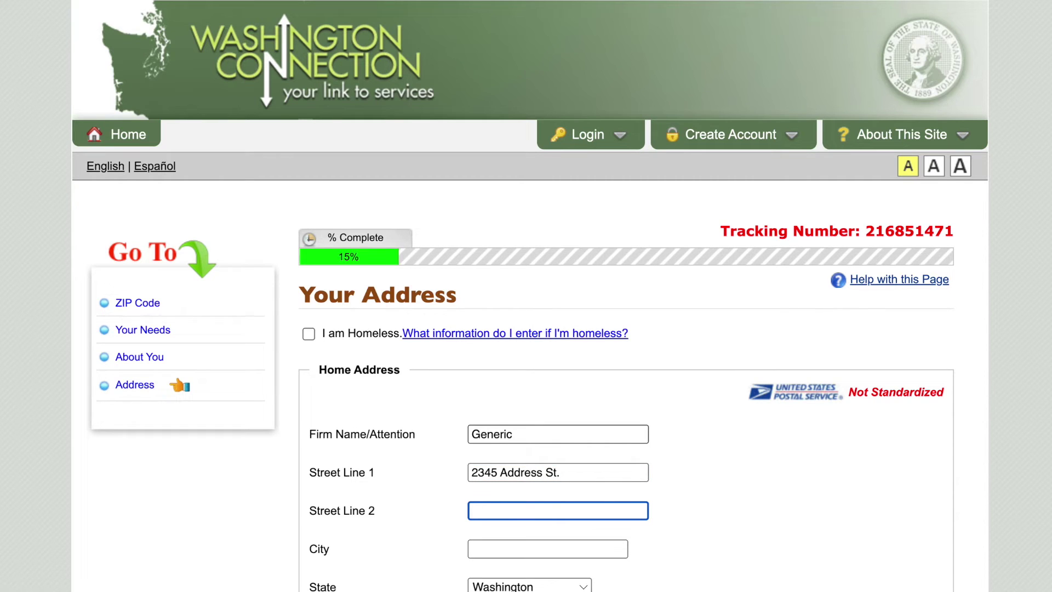
pyautogui.write('3456 Address St.')
pyautogui.click(547, 548)
pyautogui.write('Generic ')
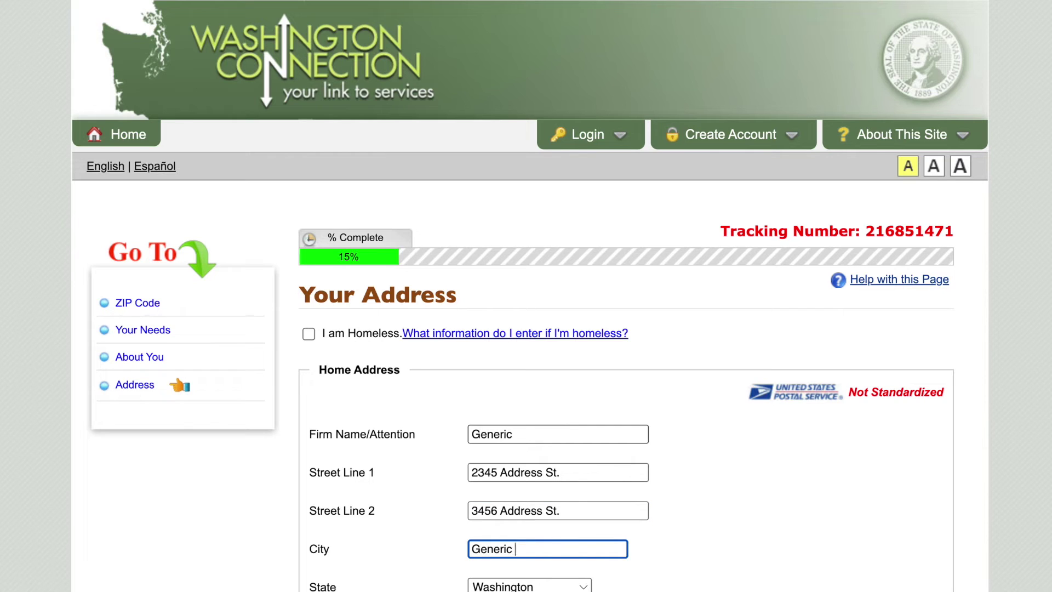
pyautogui.write('City')
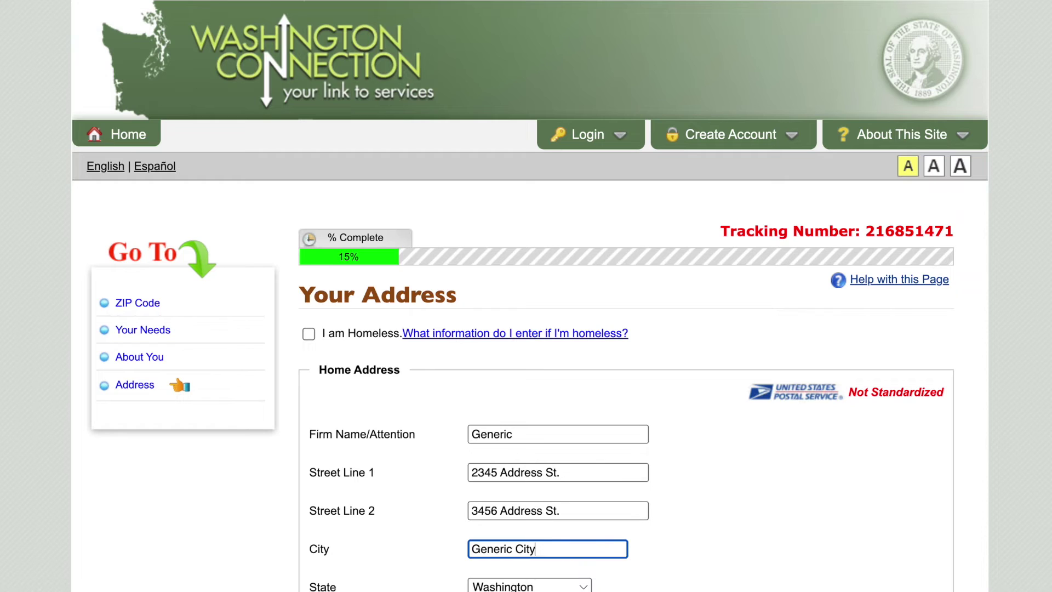
pyautogui.press('Tab')
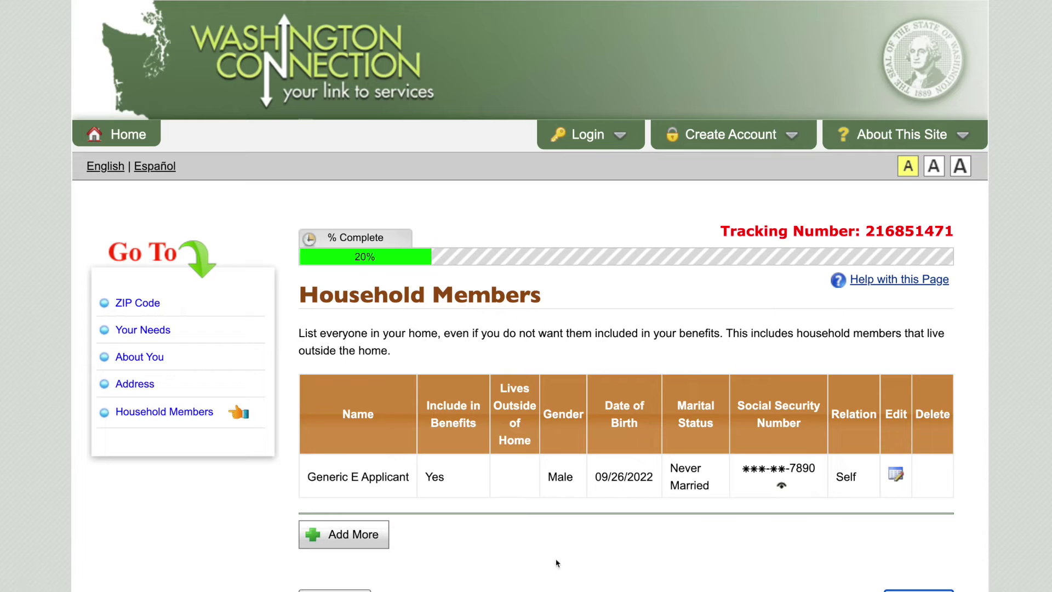
# Step: Add another household member with their full name, included in benefits and living at home
pyautogui.click(382, 543)
pyautogui.write('Wa')
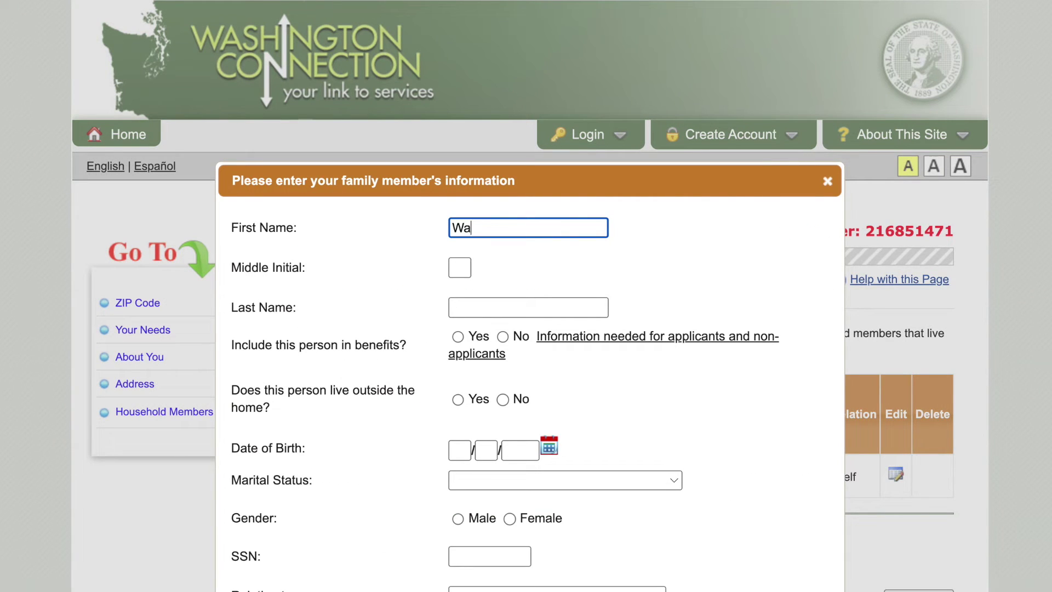
pyautogui.write('shington')
pyautogui.click(460, 267)
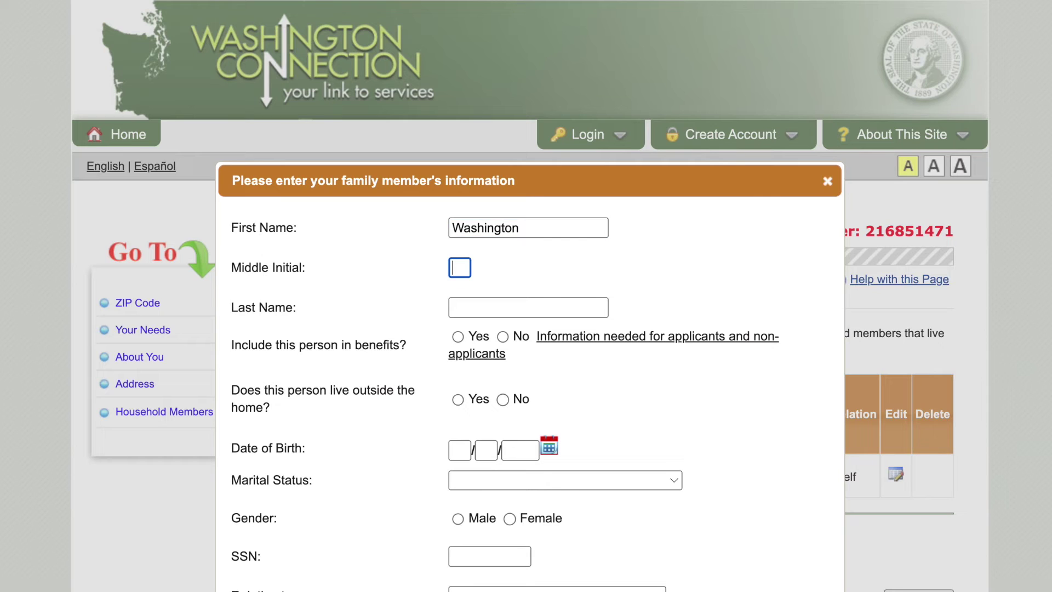
pyautogui.write('E')
pyautogui.press('Tab')
pyautogui.write('C')
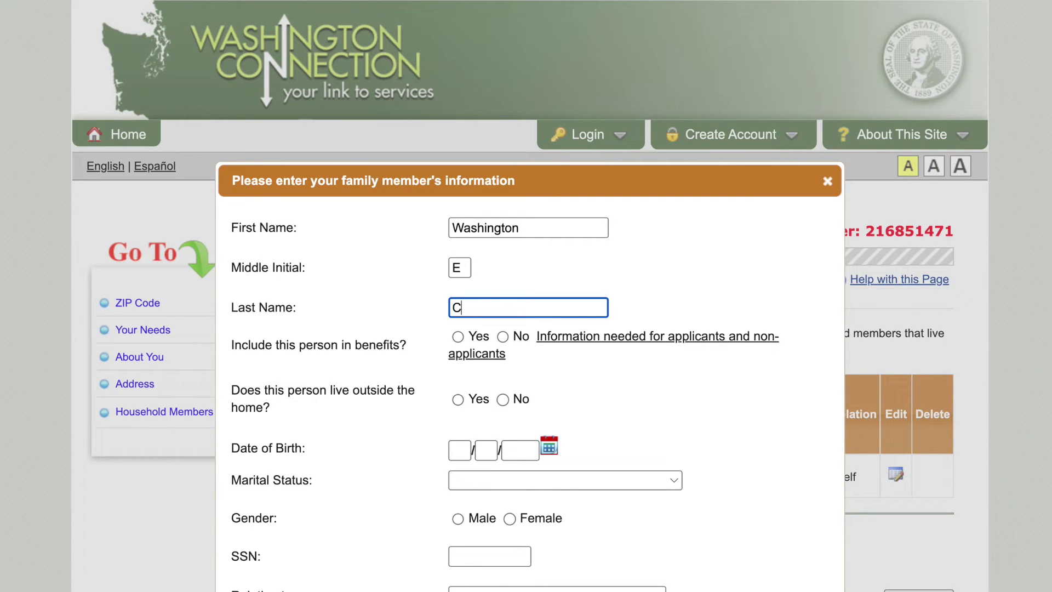
pyautogui.write('onnection')
pyautogui.click(457, 337)
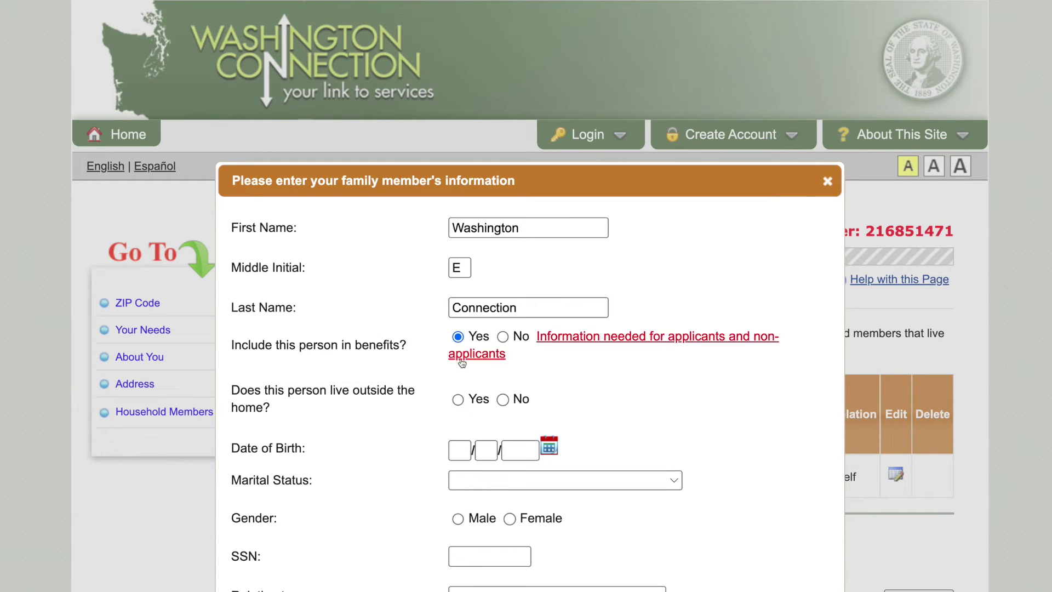
pyautogui.click(502, 399)
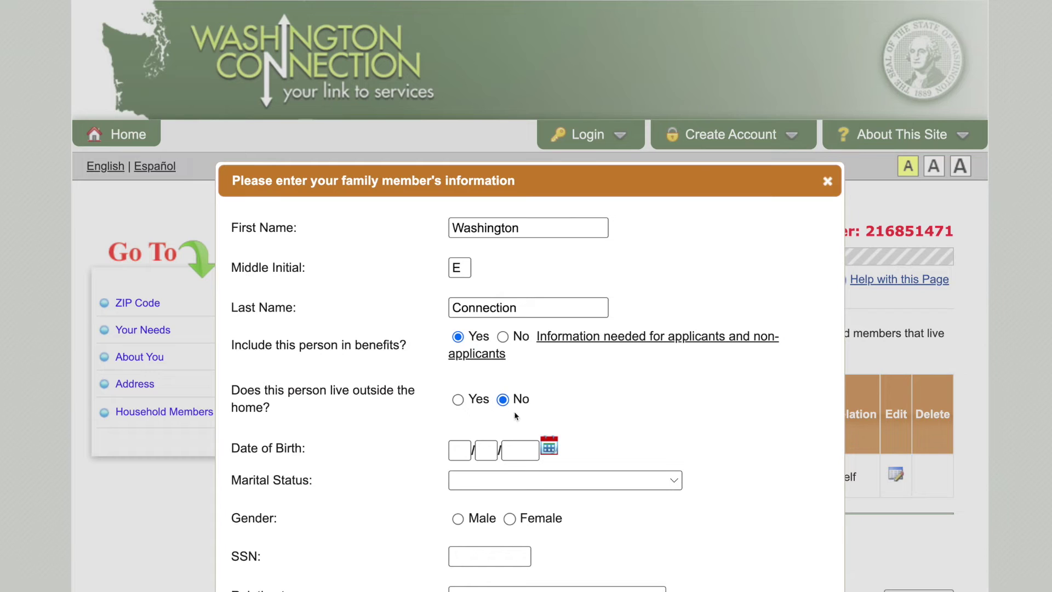
# Step: Give the member birth date 09/26/2022, Never Married, Male, their SSN and a child relationship, then save
pyautogui.click(550, 447)
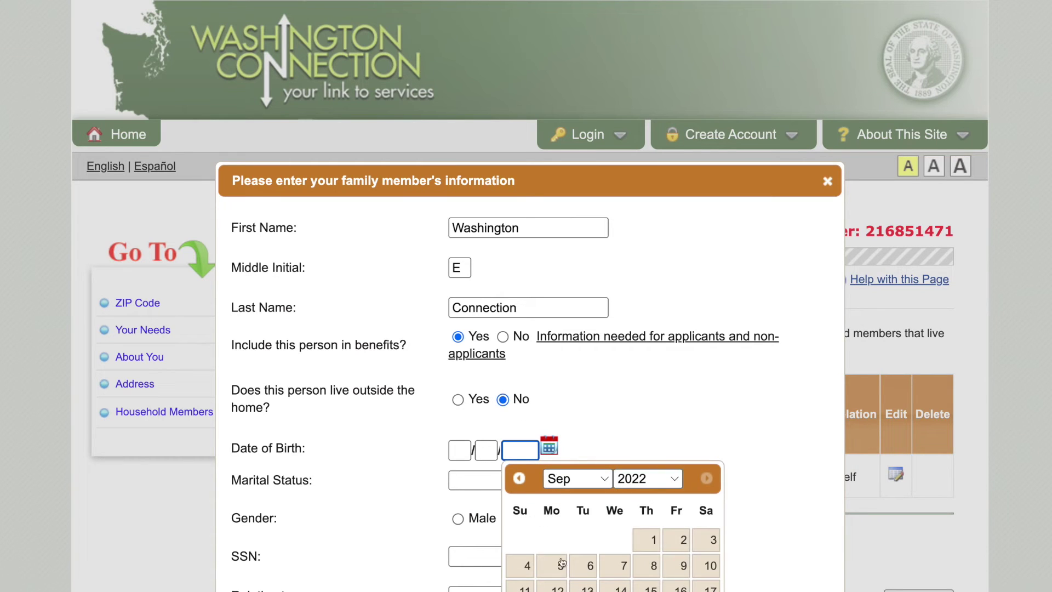
pyautogui.click(552, 591)
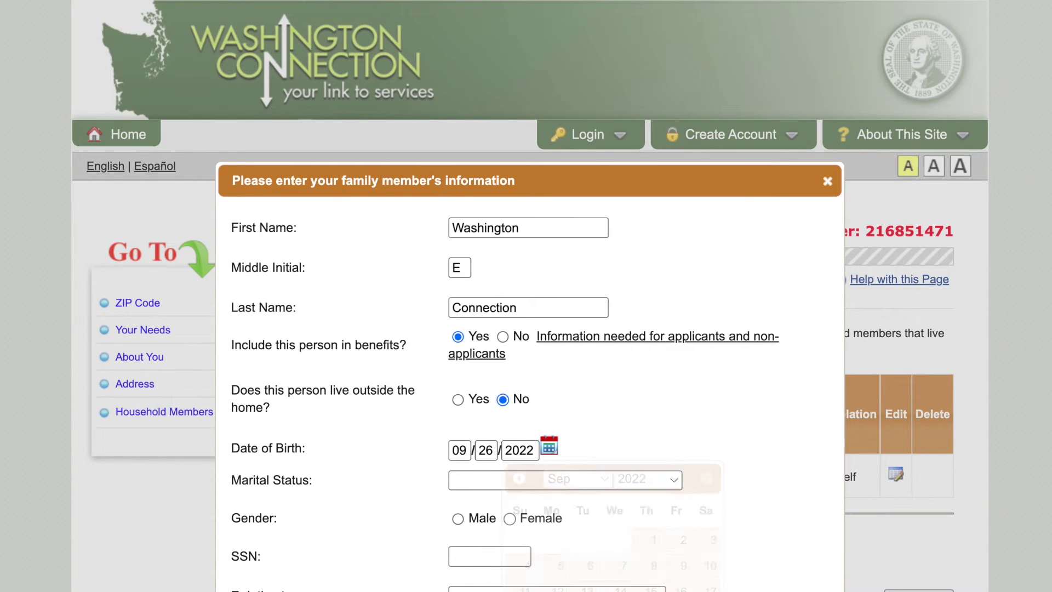
pyautogui.click(550, 482)
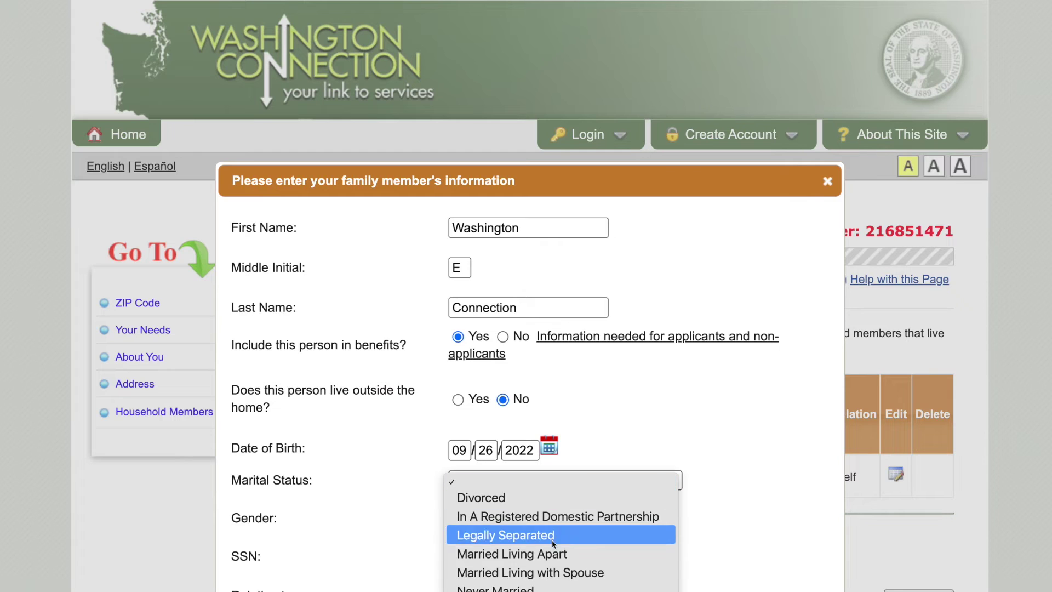
pyautogui.click(554, 589)
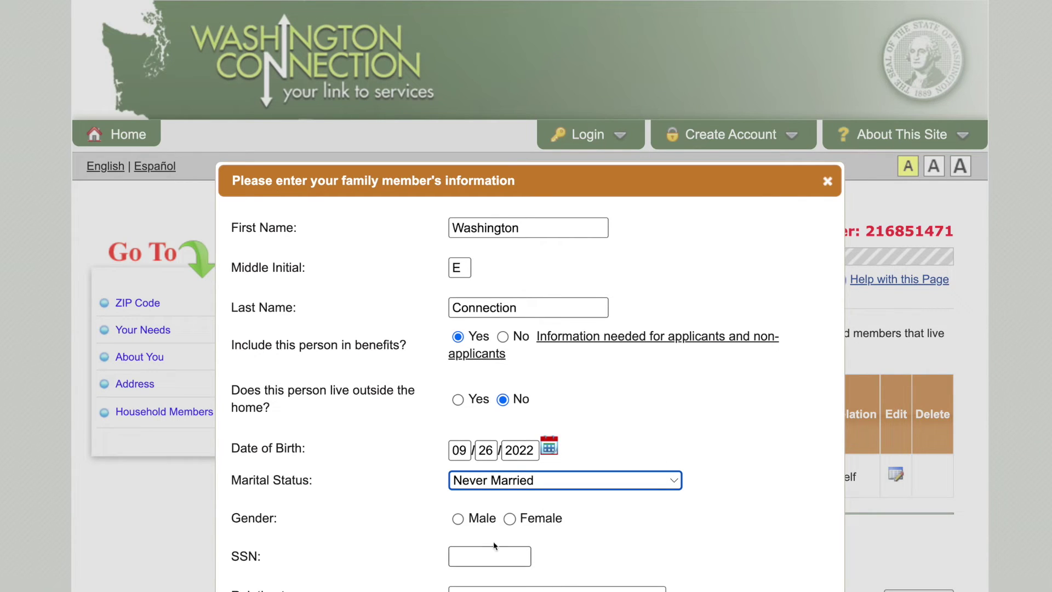
pyautogui.click(458, 518)
pyautogui.click(490, 556)
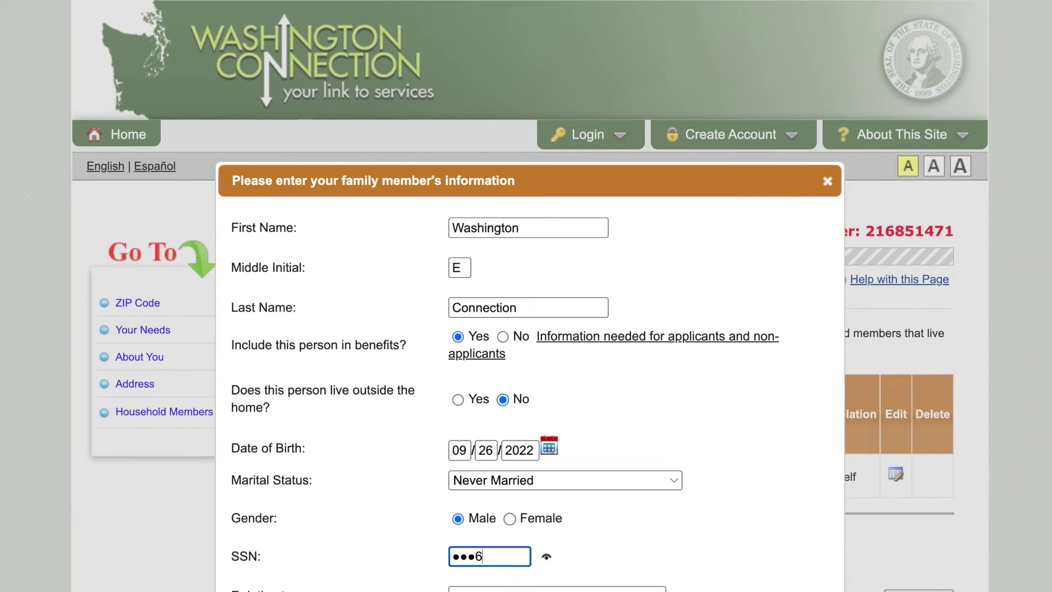
pyautogui.click(515, 588)
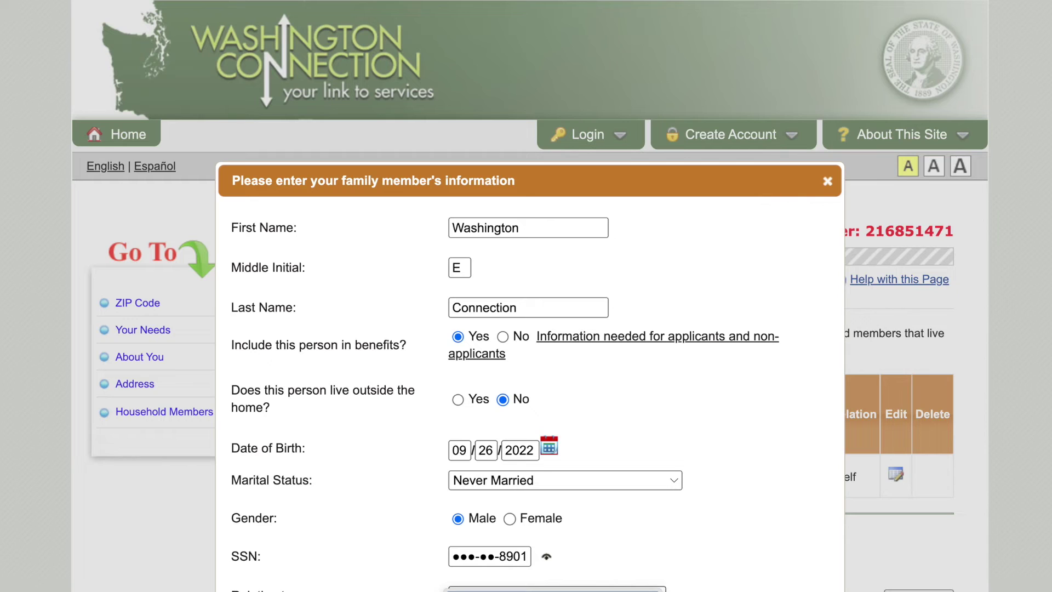
pyautogui.press('Down')
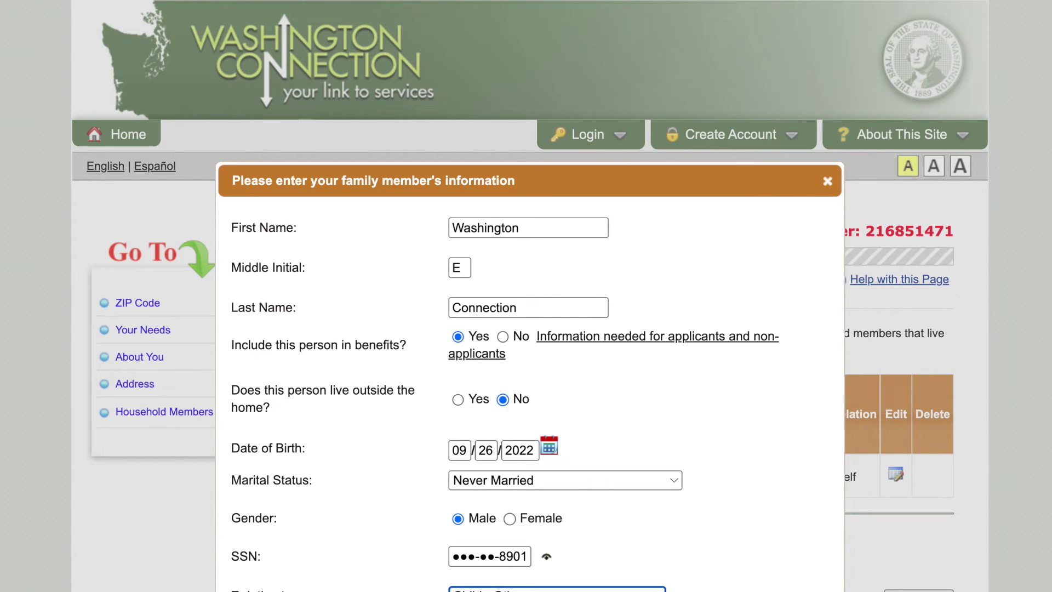
pyautogui.press('Return')
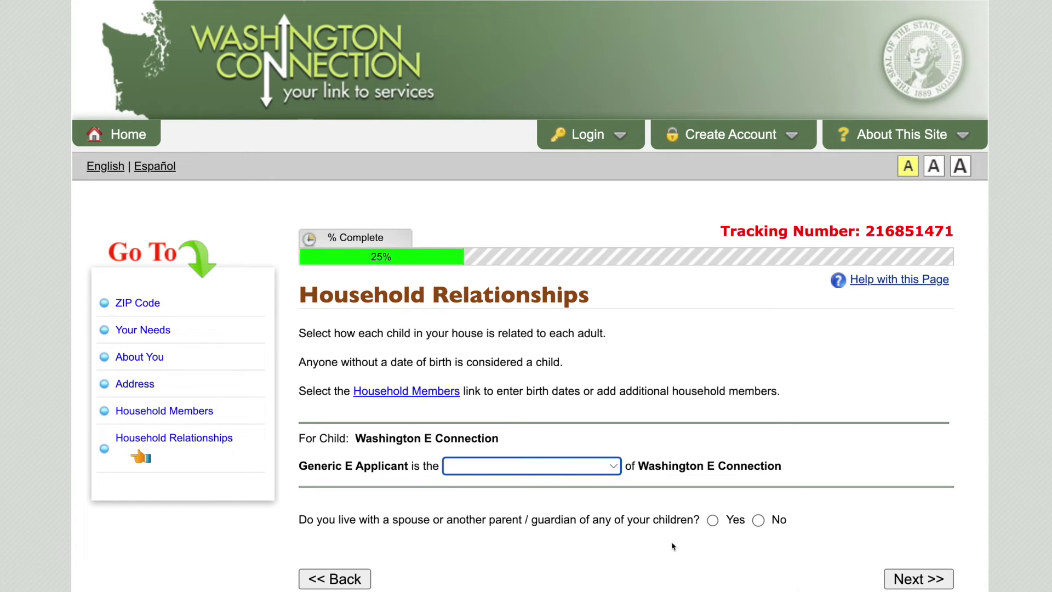
# Step: Make the applicant Adult - Other Unrelated to the child, answer No, and enter the home phone
pyautogui.click(565, 467)
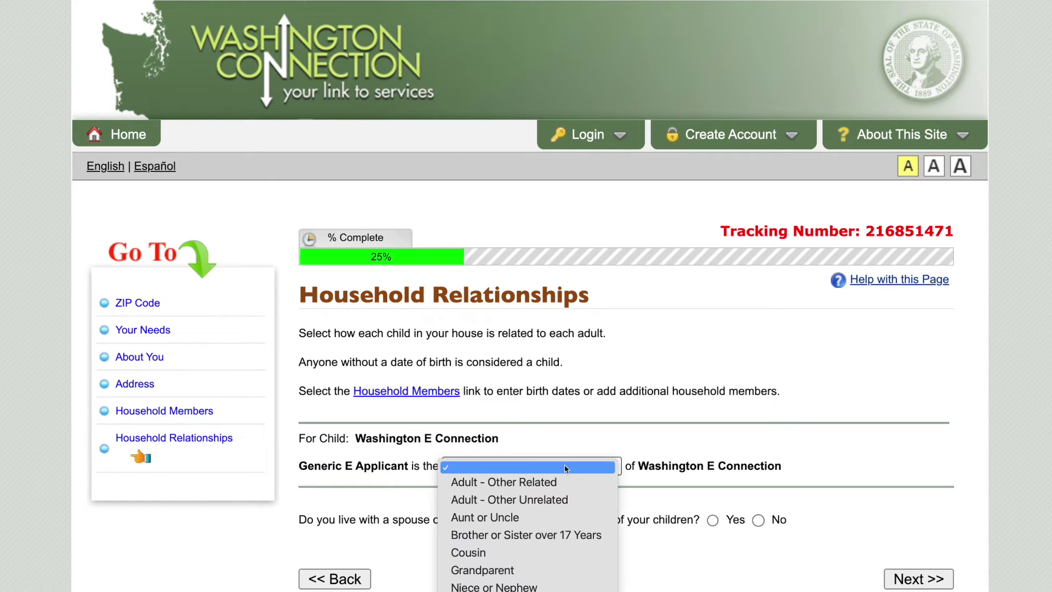
pyautogui.click(581, 498)
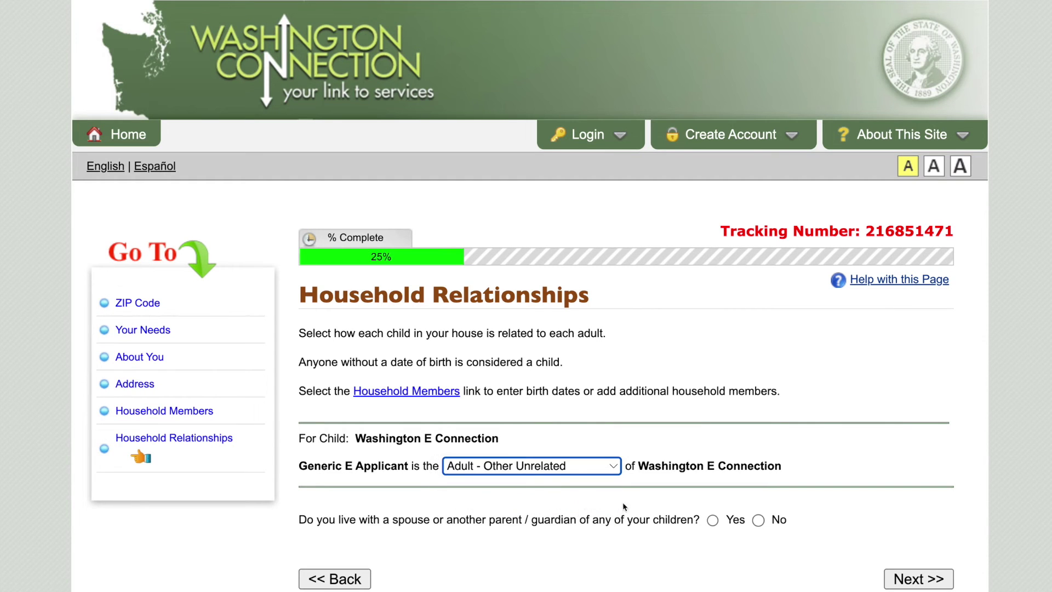
pyautogui.click(758, 519)
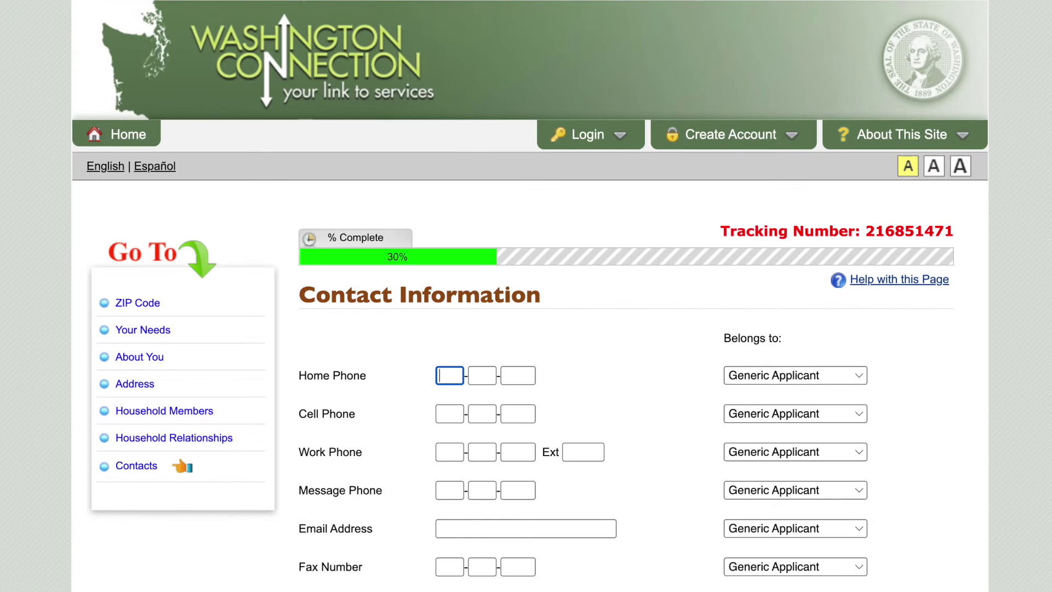
pyautogui.write('123-456-')
pyautogui.write('7890')
# Step: Enter the cell number, work number with extension, message phone, e-mail address and fax number
pyautogui.click(449, 414)
pyautogui.write('234-5')
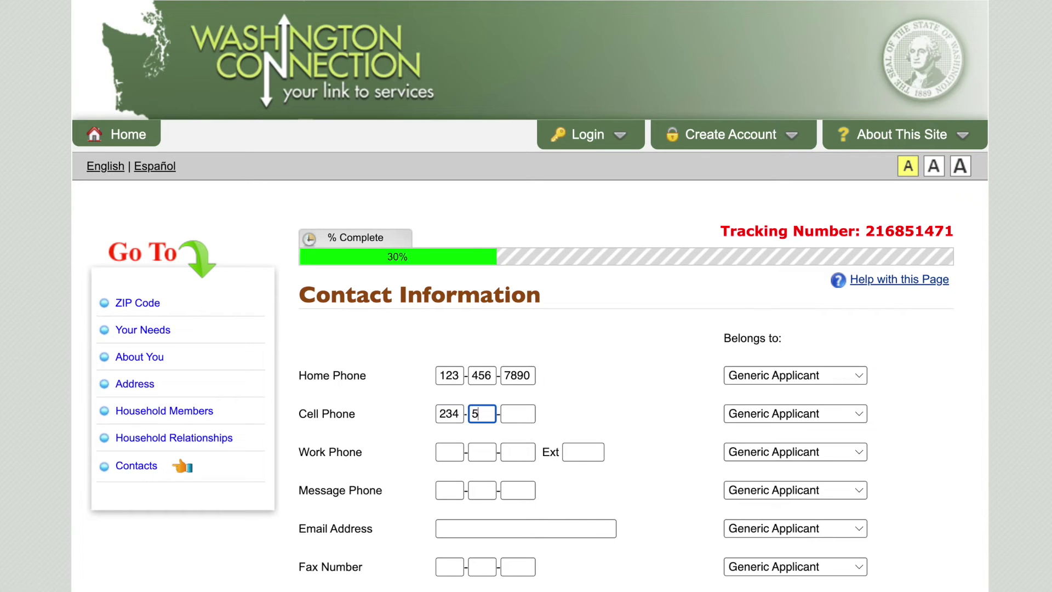
pyautogui.write('67-8901')
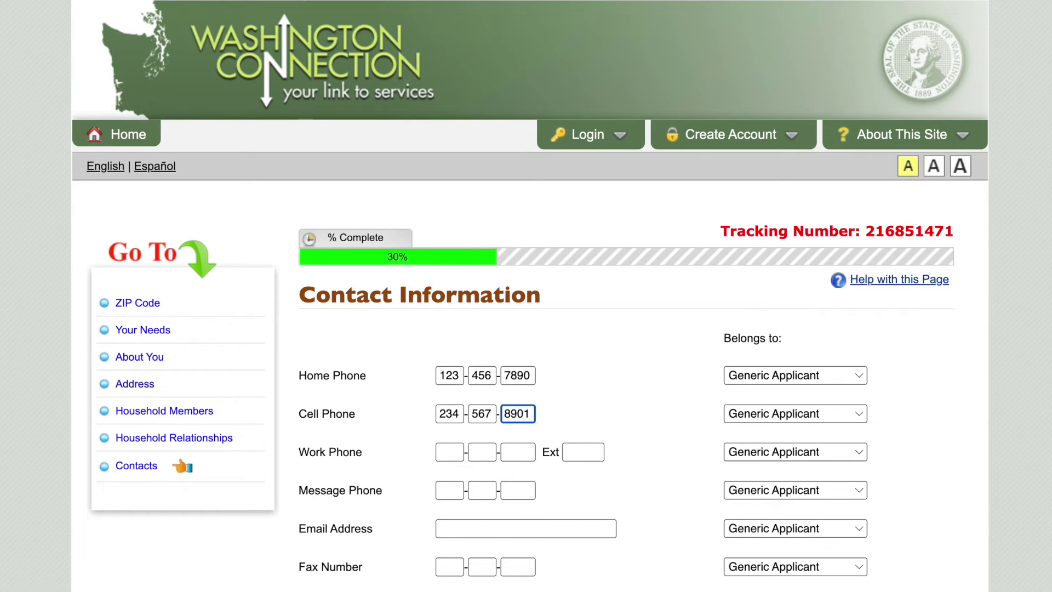
pyautogui.click(449, 452)
pyautogui.write('345')
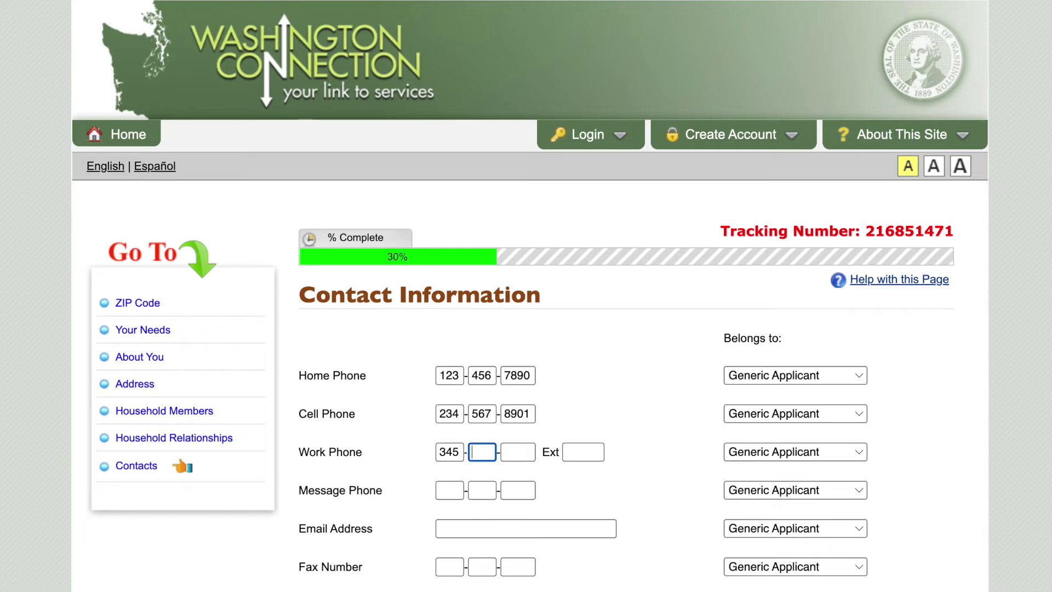
pyautogui.write('6789012')
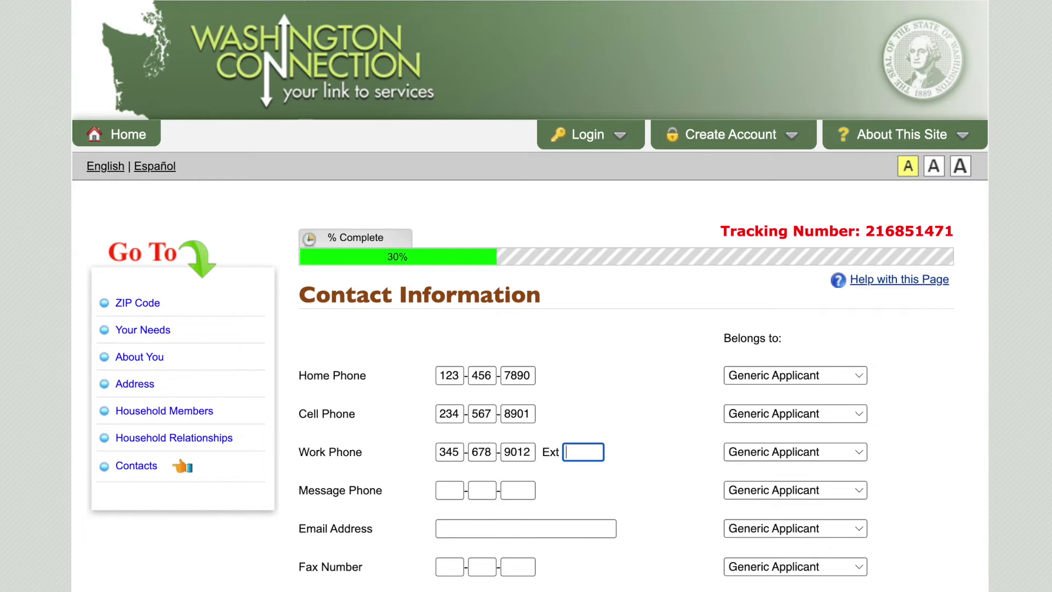
pyautogui.write('34567')
pyautogui.press('Tab')
pyautogui.press('Tab')
pyautogui.write('2')
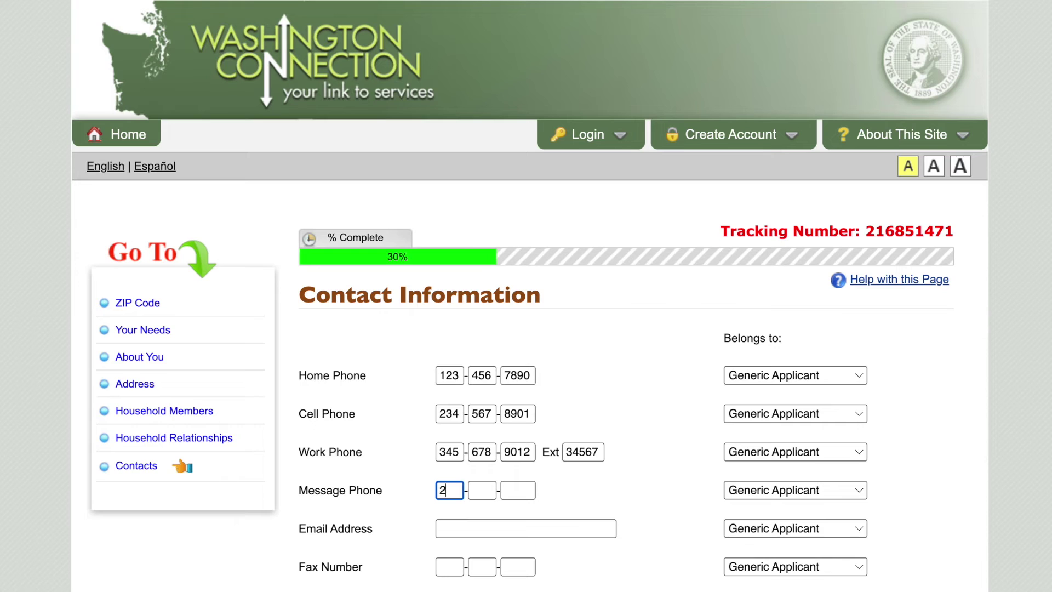
pyautogui.write('34-567-890')
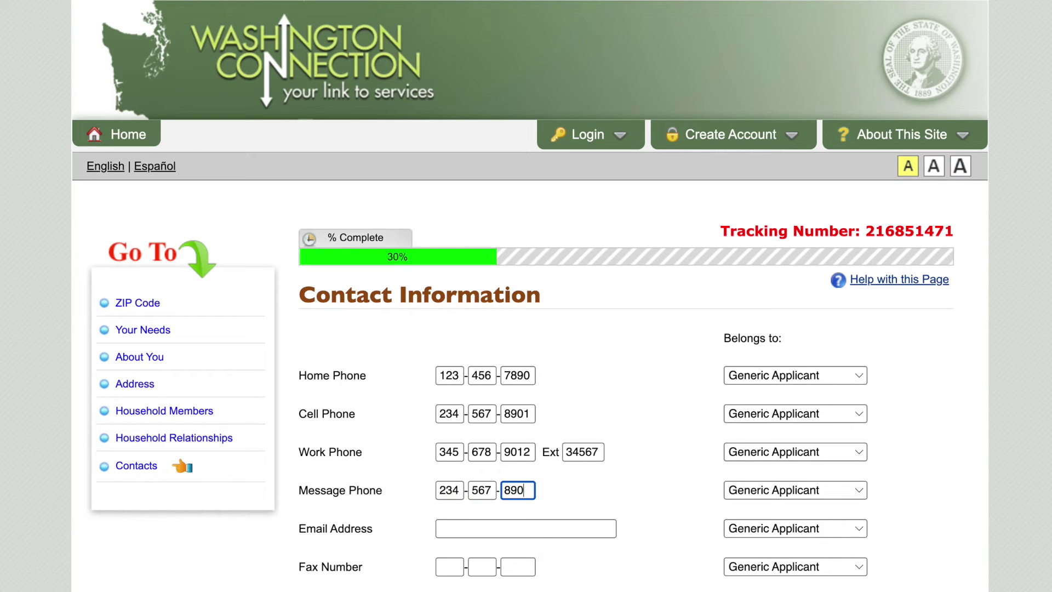
pyautogui.press('Tab')
pyautogui.press('Tab')
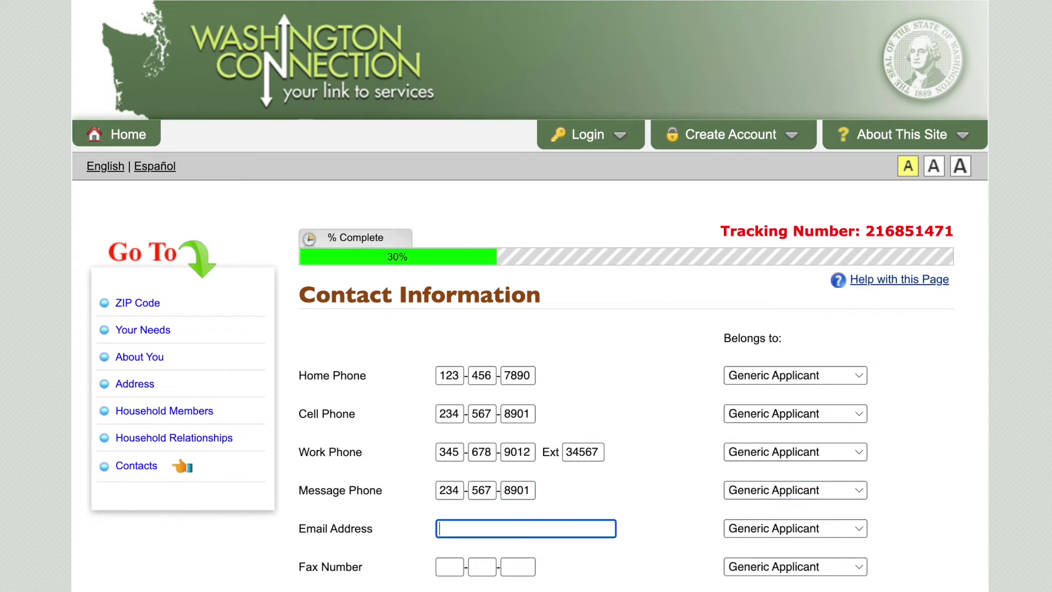
pyautogui.write('email@generic.com')
pyautogui.press('Tab')
pyautogui.press('Tab')
pyautogui.write('897-897-')
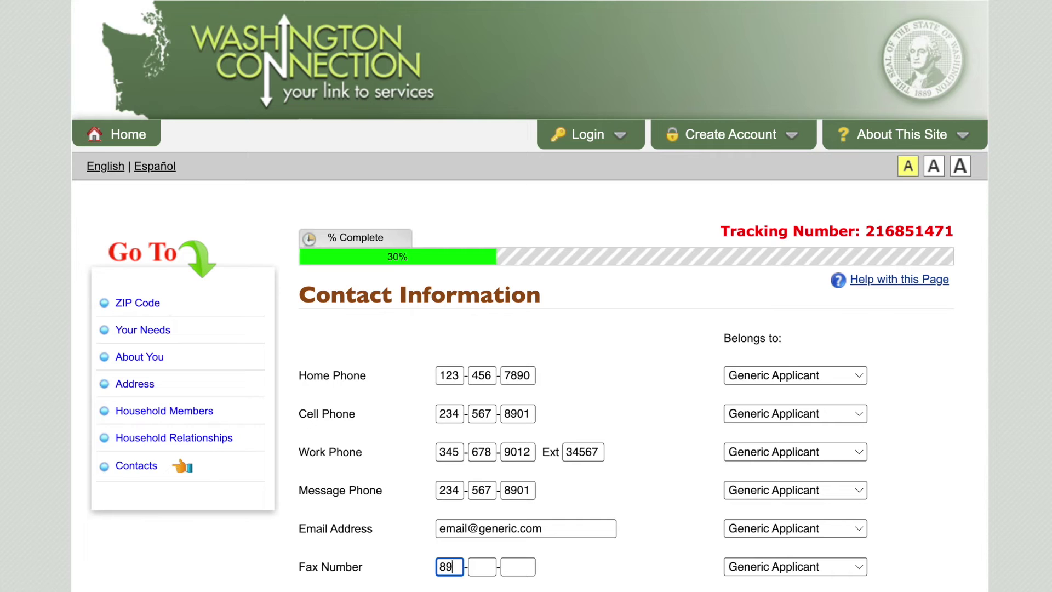
pyautogui.write('8978')
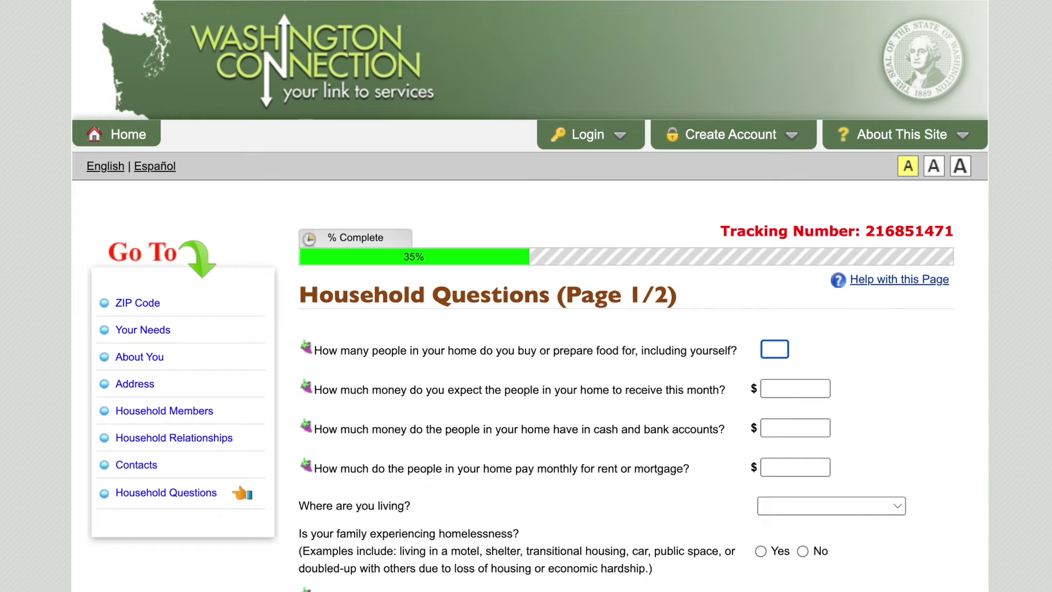
# Step: Enter 0, 0, 0 for income and savings and $500 rent, choose At Home, and answer No to homelessness
pyautogui.write('0')
pyautogui.click(791, 387)
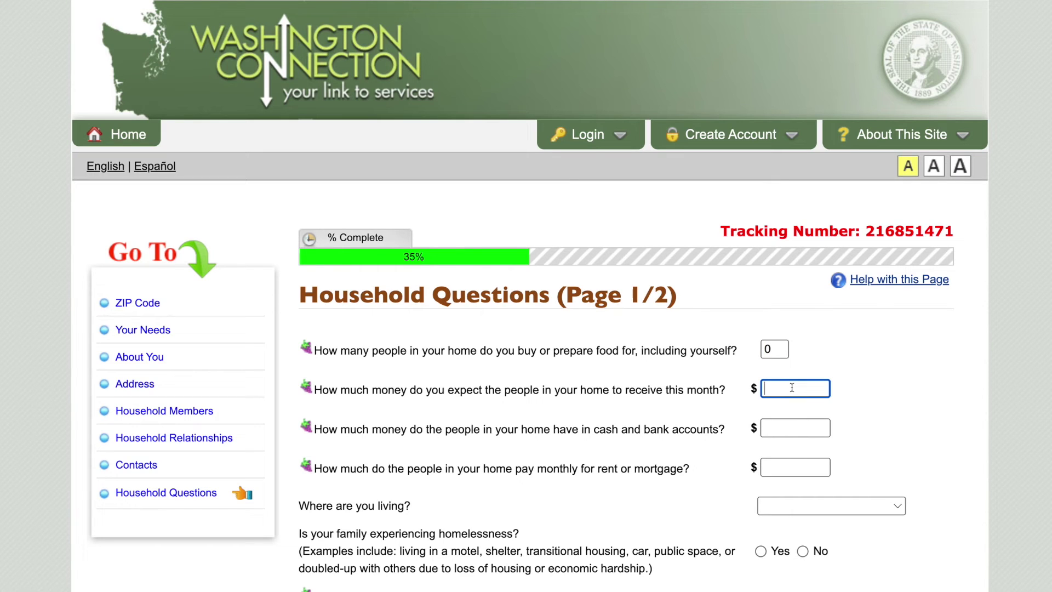
pyautogui.write('0')
pyautogui.click(797, 428)
pyautogui.write('0')
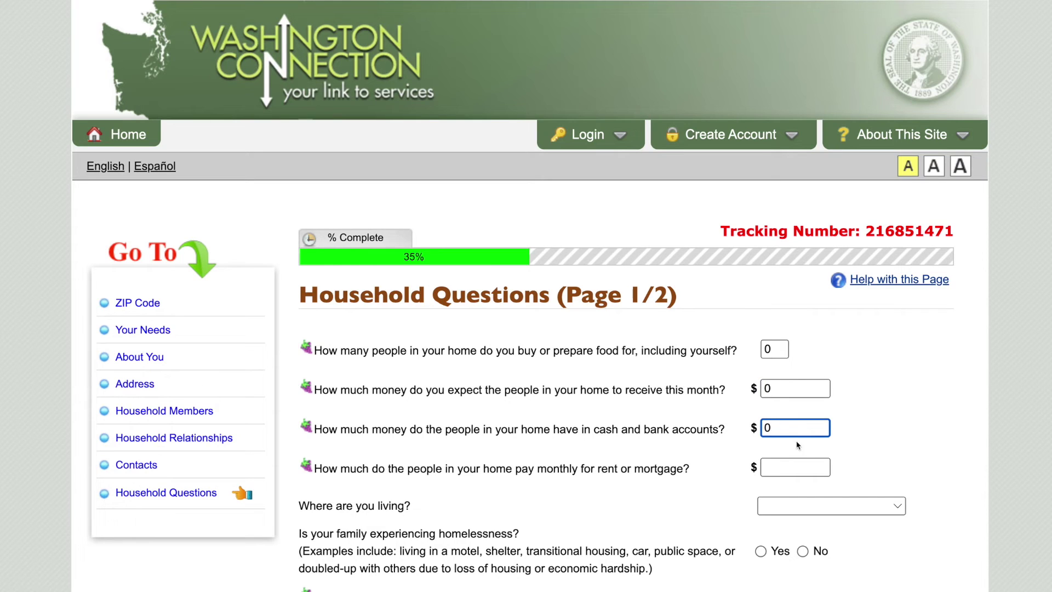
pyautogui.click(796, 466)
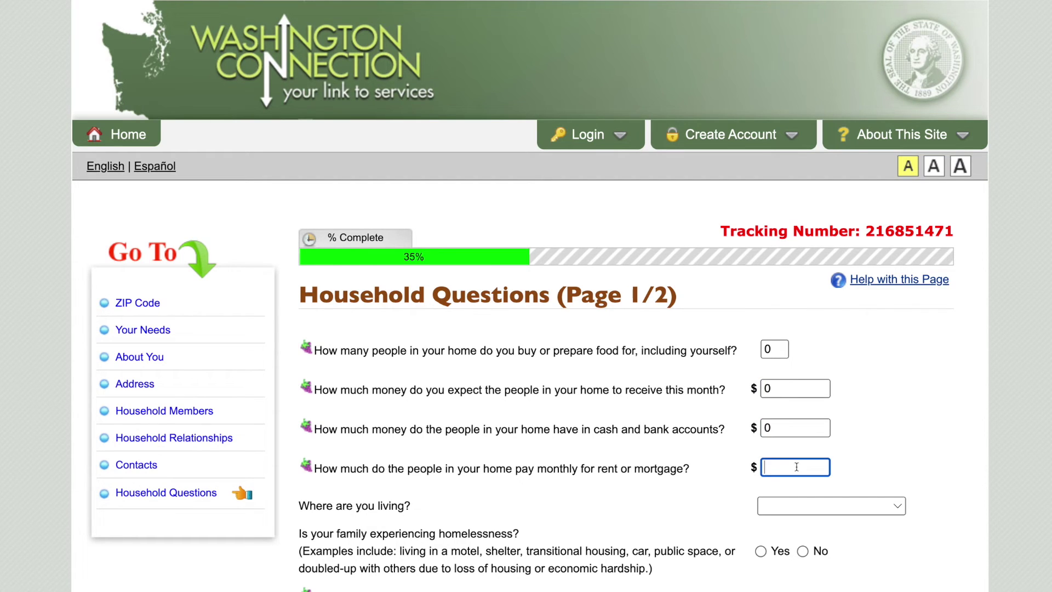
pyautogui.write('500')
pyautogui.click(797, 504)
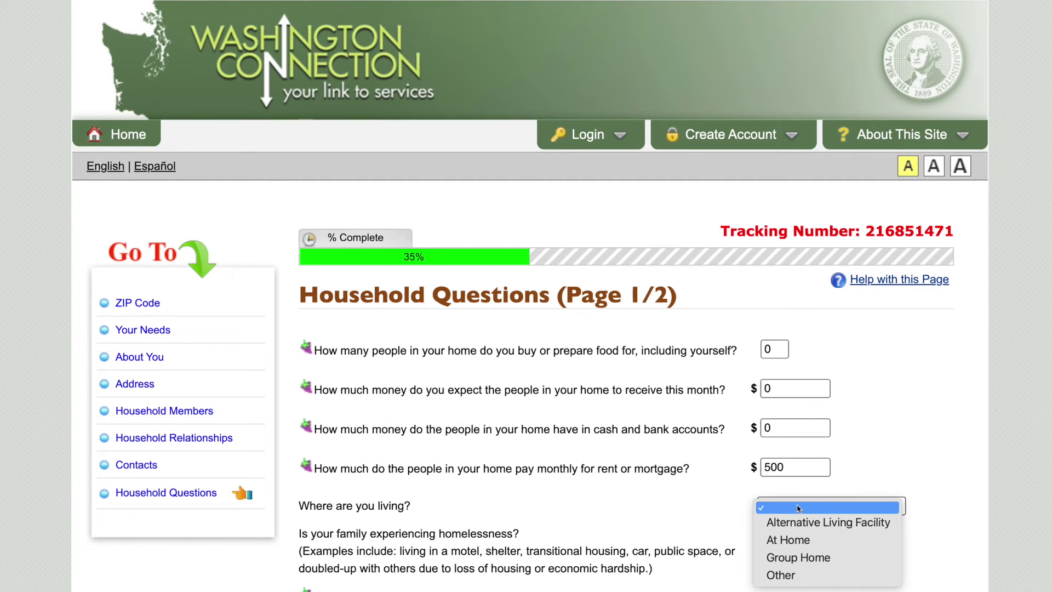
pyautogui.click(827, 541)
pyautogui.click(803, 552)
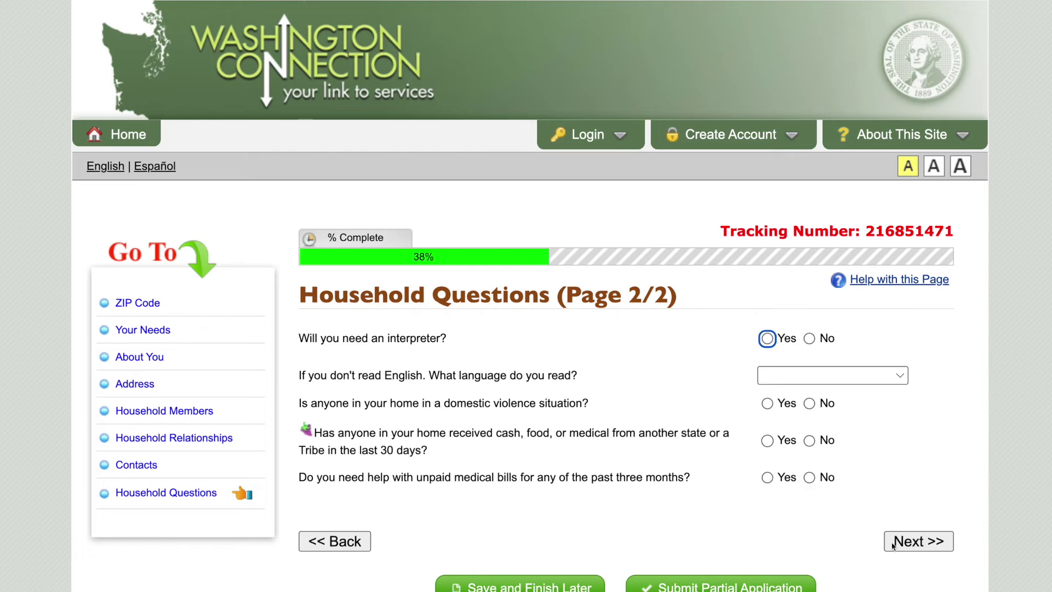
# Step: Answer No to interpreter, domestic violence, other-state assistance and medical bills, leaving the language blank
pyautogui.click(808, 339)
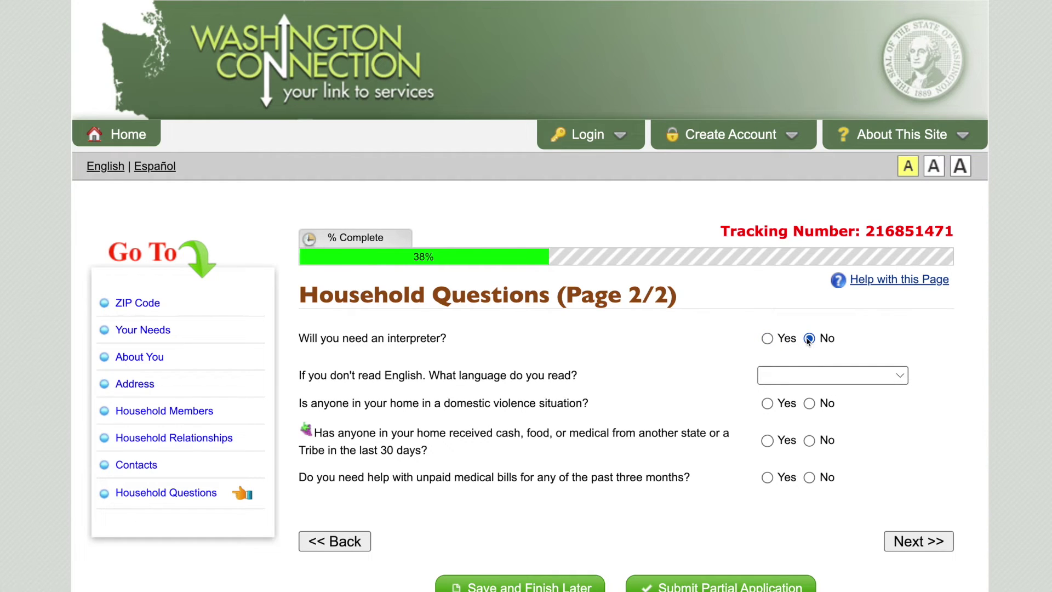
pyautogui.click(815, 376)
pyautogui.click(816, 376)
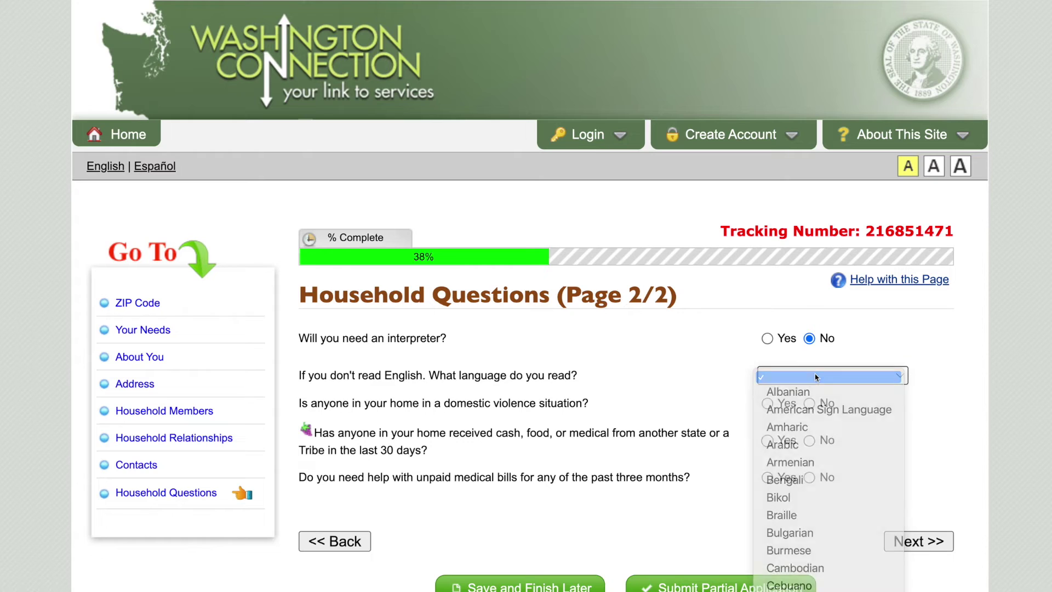
pyautogui.click(809, 403)
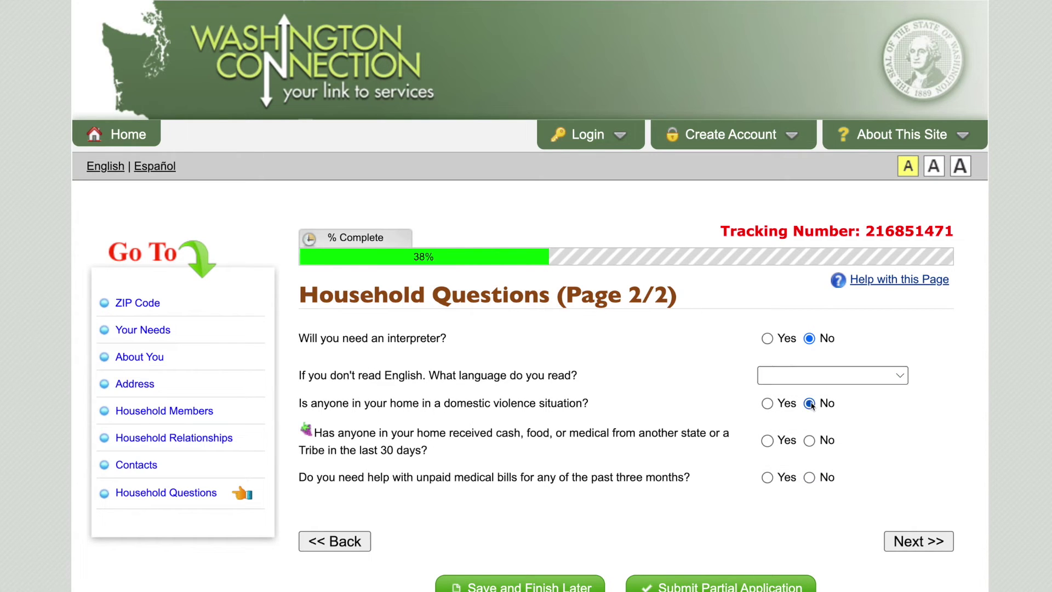
pyautogui.click(809, 441)
pyautogui.click(809, 477)
pyautogui.click(947, 548)
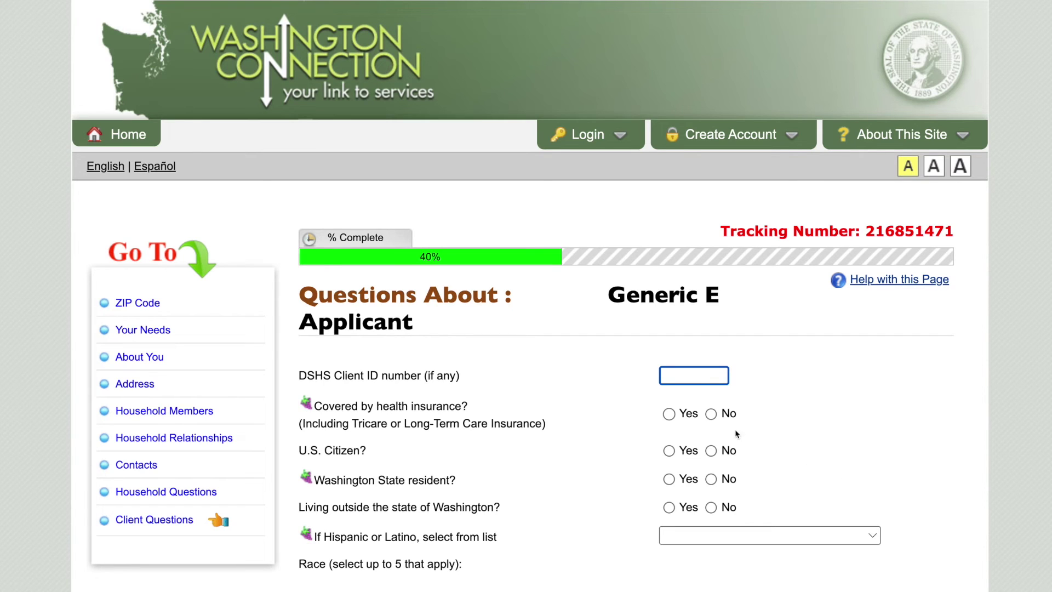
# Step: For the applicant, answer No to insurance, citizenship and residency, and Yes to living outside Washington
pyautogui.click(711, 415)
pyautogui.click(711, 451)
pyautogui.click(711, 479)
pyautogui.click(711, 507)
pyautogui.click(669, 509)
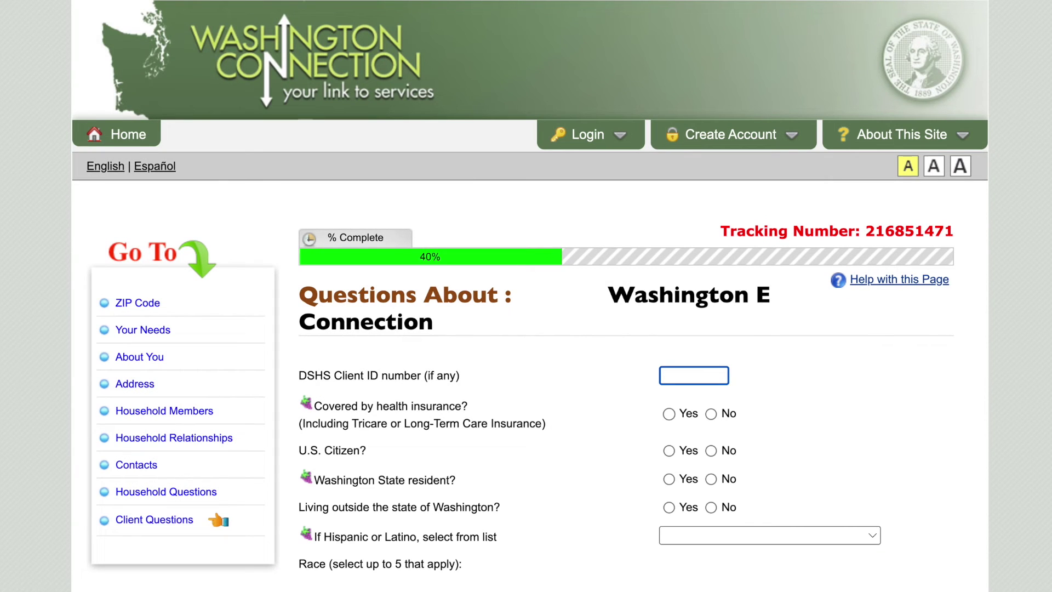
# Step: For the child, answer No to insurance, citizenship and residency, and Yes to living outside Washington
pyautogui.click(710, 414)
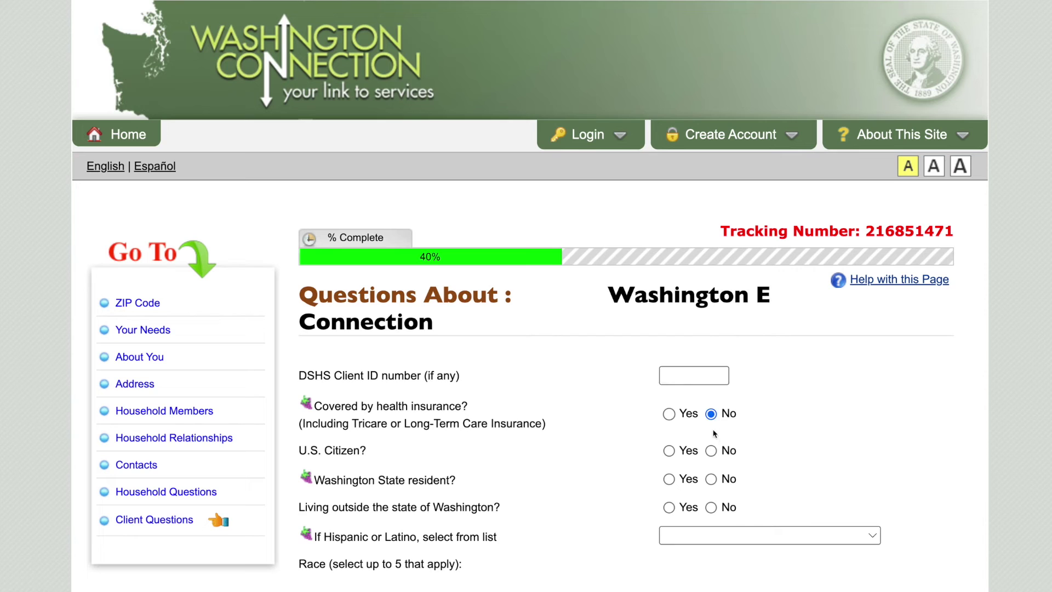
pyautogui.click(711, 450)
pyautogui.click(711, 478)
pyautogui.click(711, 507)
pyautogui.click(669, 508)
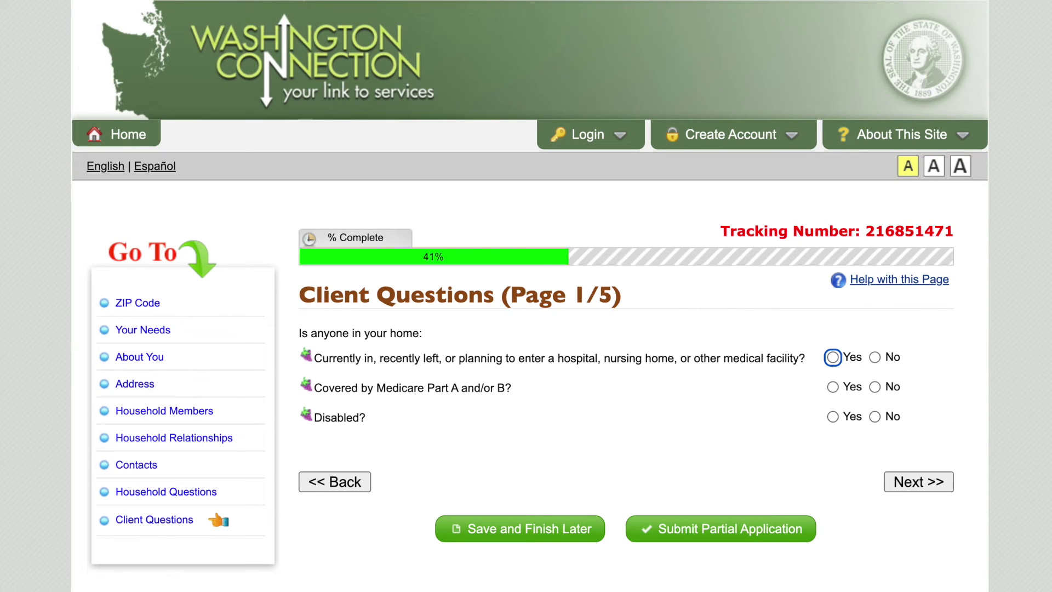
# Step: On client pages 1–2, answer No to medical facility, disability, emergency help and inability to work
pyautogui.click(875, 357)
pyautogui.click(875, 416)
pyautogui.click(943, 493)
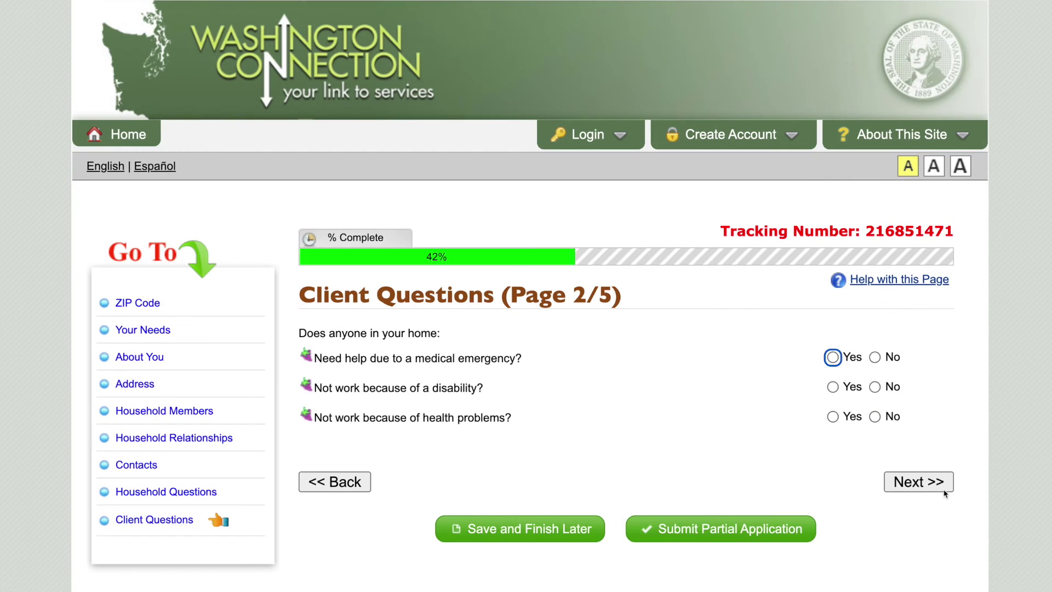
pyautogui.click(874, 357)
pyautogui.click(875, 387)
pyautogui.click(875, 416)
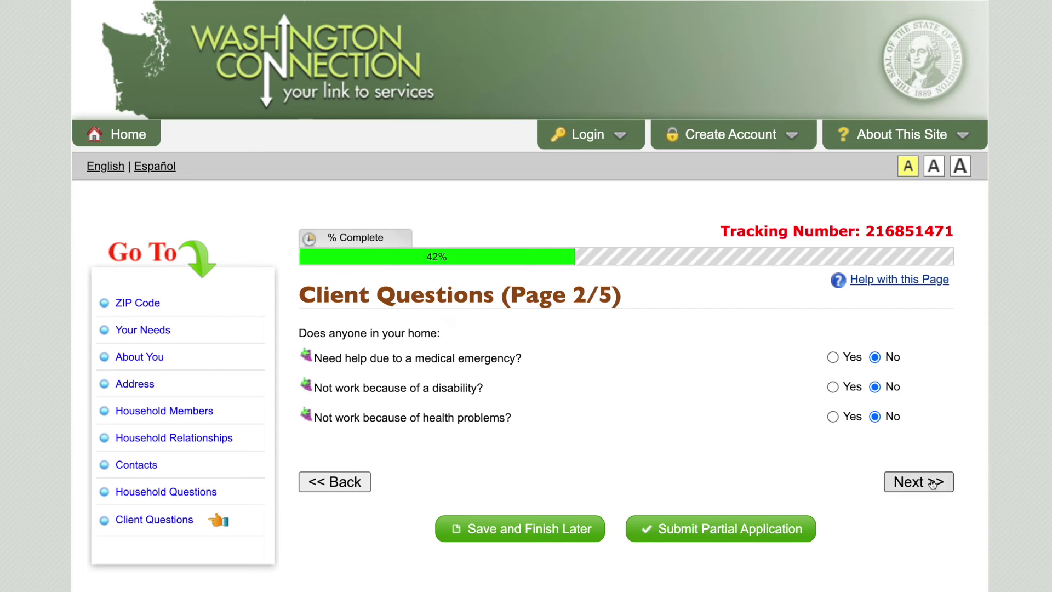
pyautogui.click(947, 486)
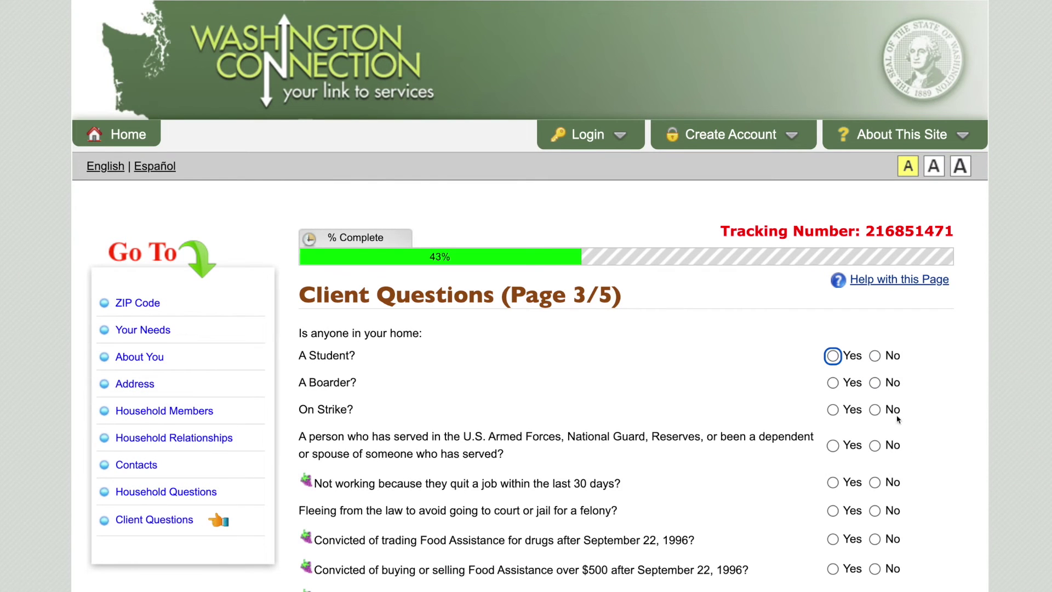
# Step: Answer No to student, strike, armed forces, fleeing, Food Assistance, farm worker, sponsored alien and absence questions
pyautogui.click(873, 356)
pyautogui.click(875, 410)
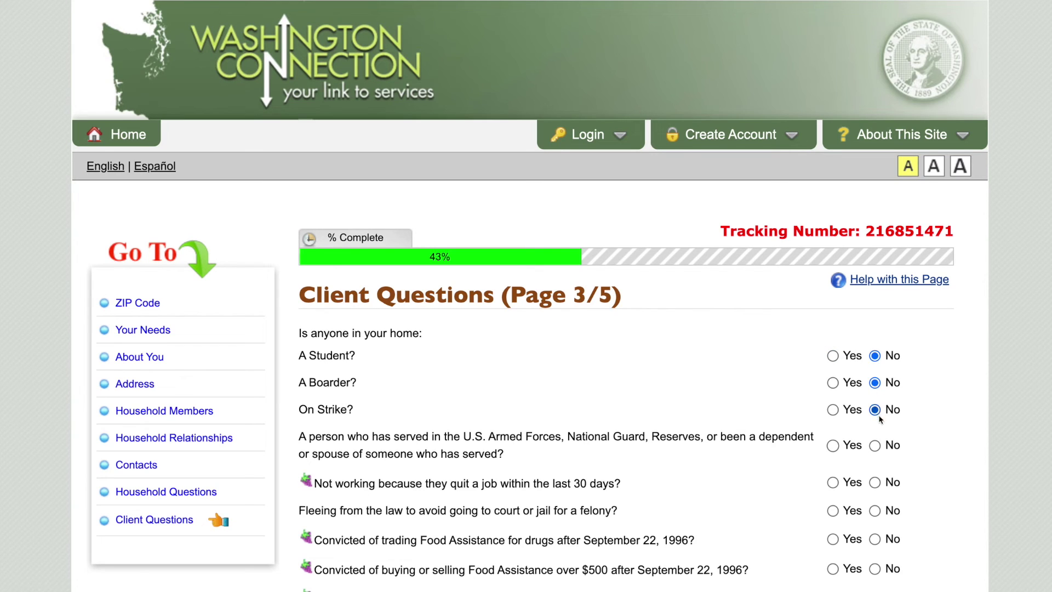
pyautogui.click(876, 445)
pyautogui.click(874, 510)
pyautogui.click(875, 539)
pyautogui.click(875, 568)
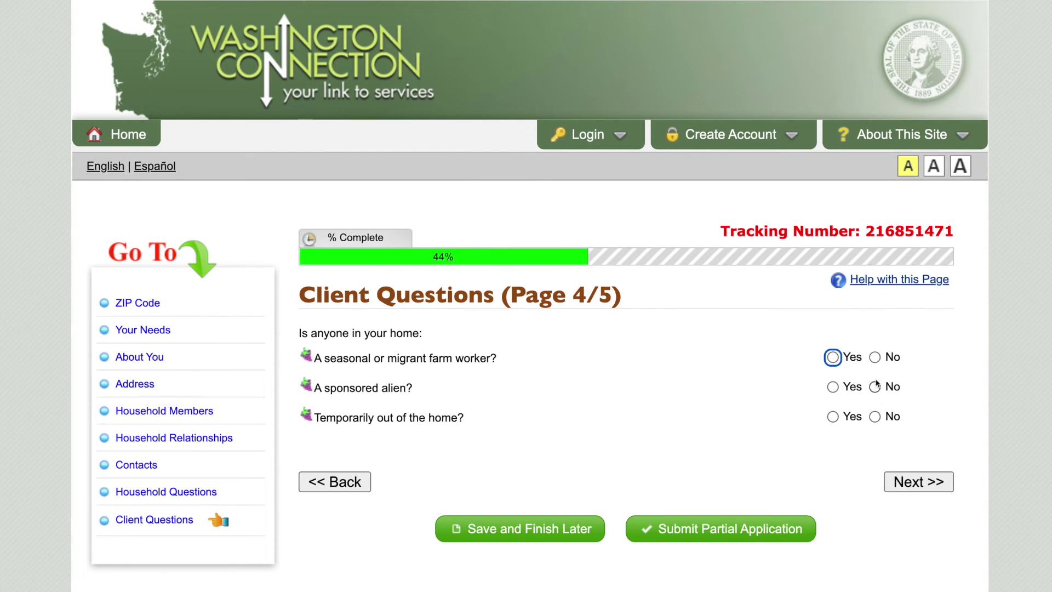
pyautogui.click(875, 360)
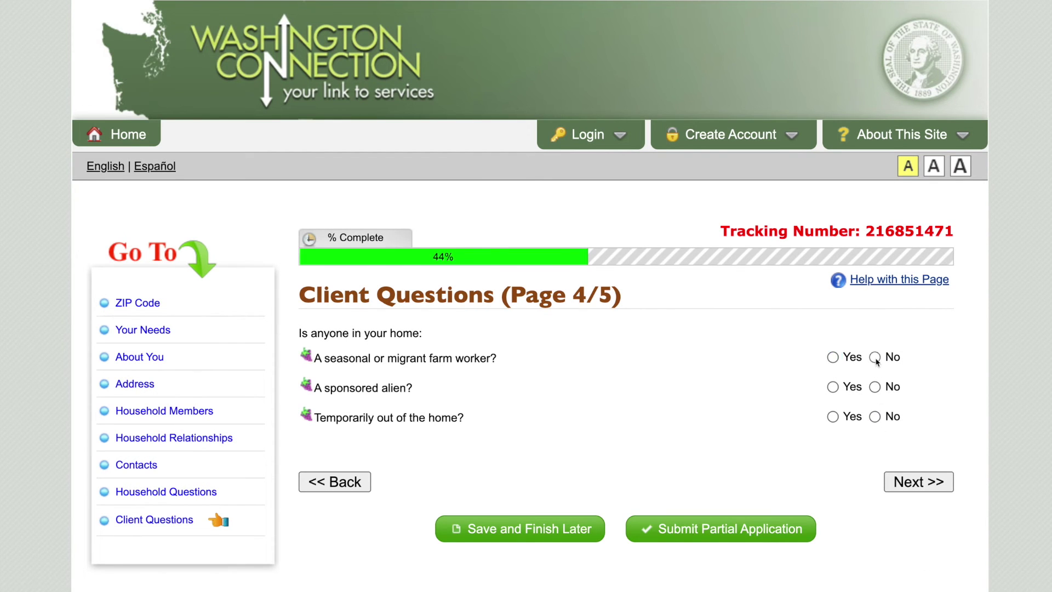
pyautogui.click(879, 391)
pyautogui.click(879, 420)
pyautogui.click(943, 489)
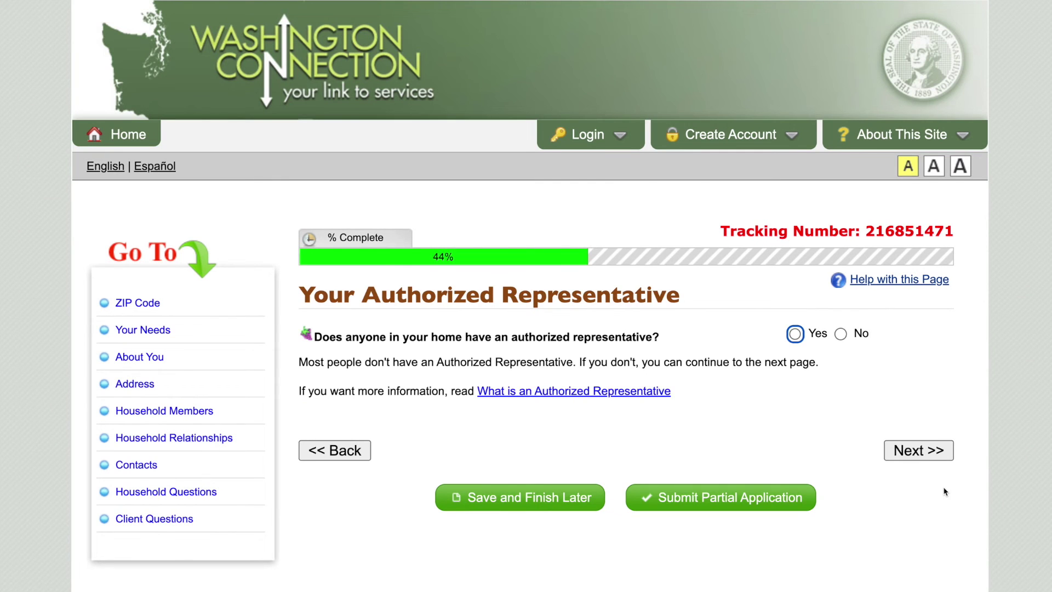
# Step: Decline an authorized representative; say a child 13 or under needs care, with no school, school-break care or provider
pyautogui.click(840, 333)
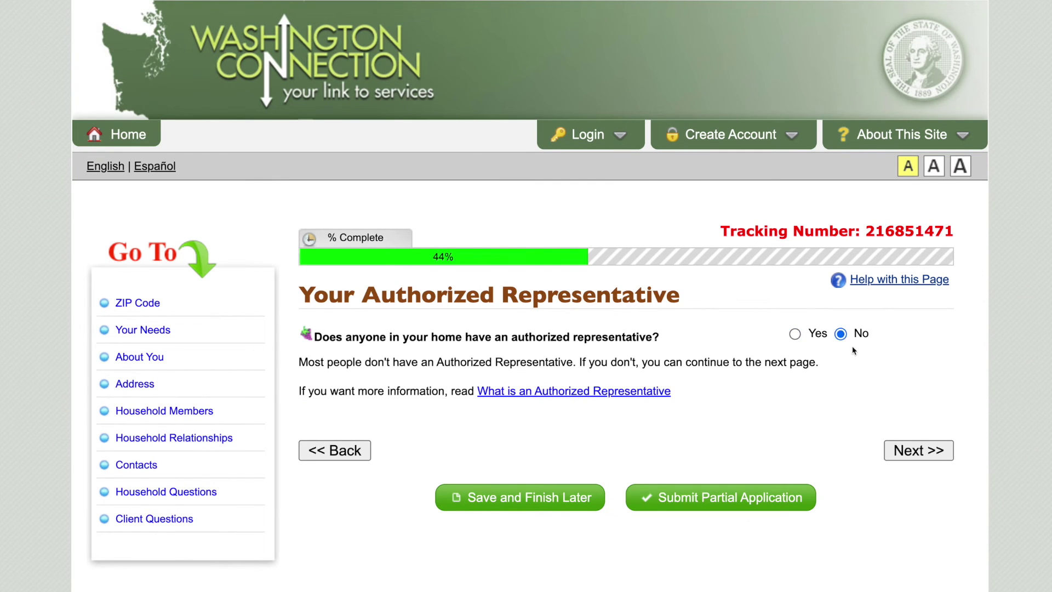
pyautogui.click(949, 458)
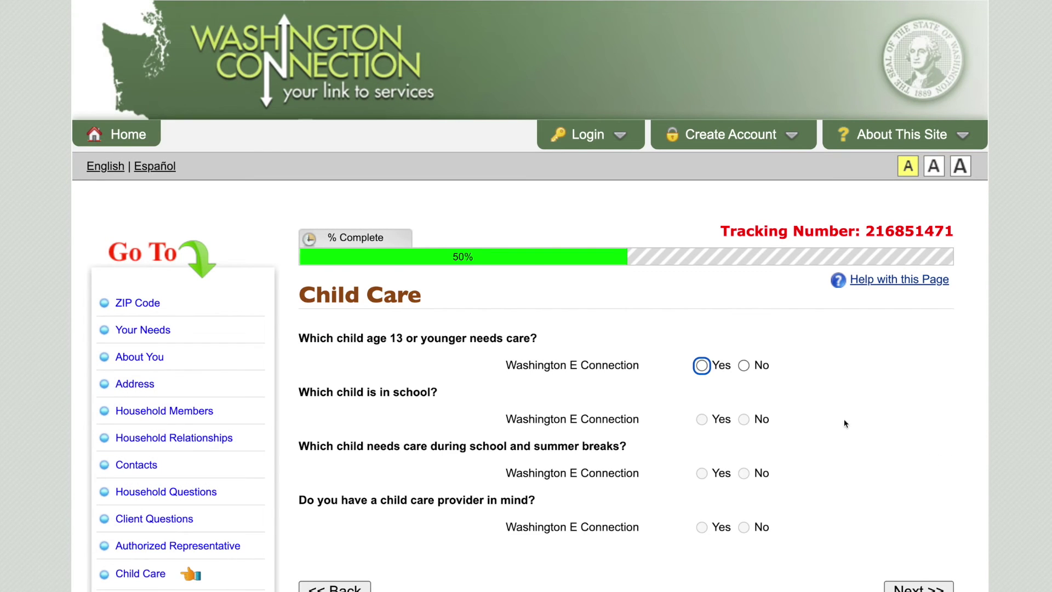
pyautogui.click(701, 365)
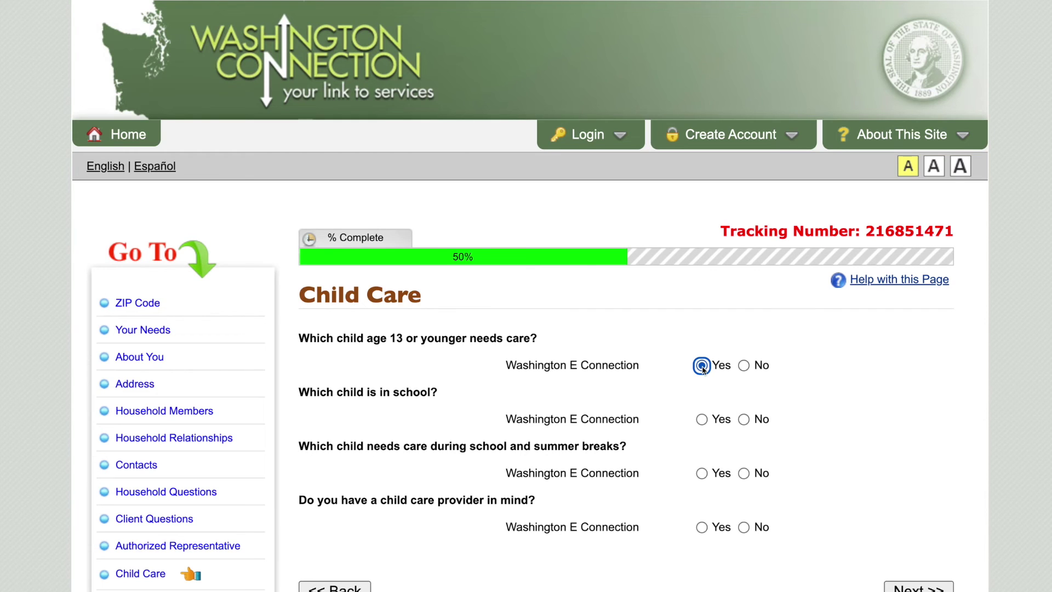
pyautogui.click(745, 422)
pyautogui.click(746, 478)
pyautogui.click(744, 527)
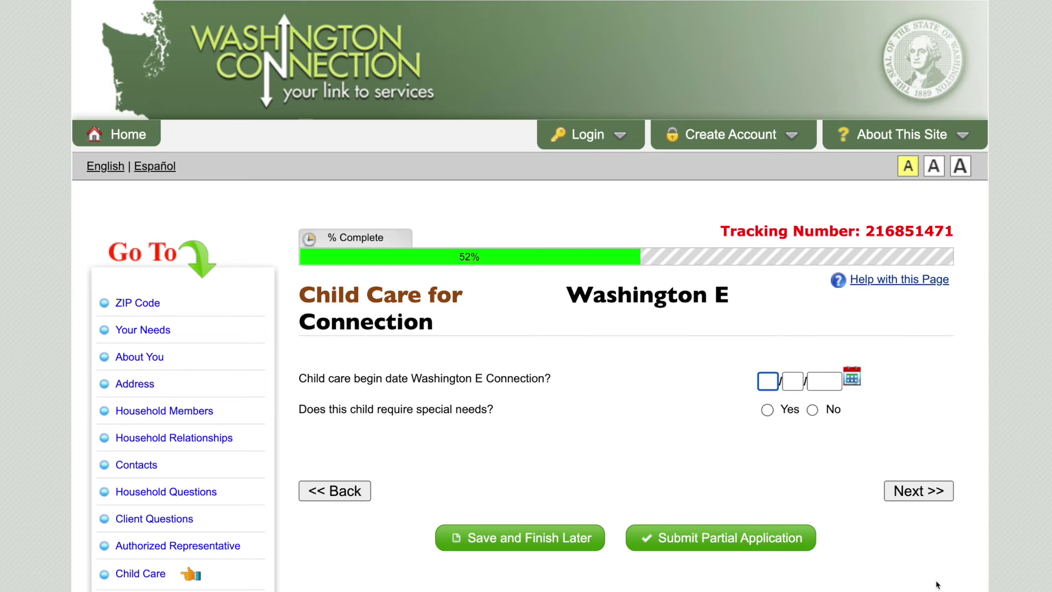
# Step: Set the child care begin date to 09/26/2022 and mark no special needs
pyautogui.click(853, 382)
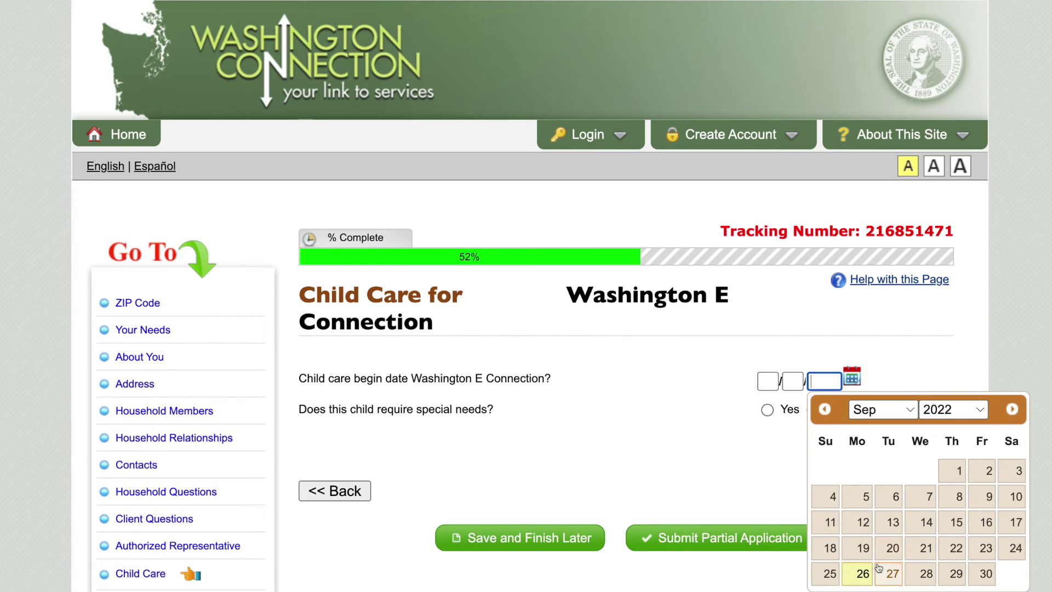
pyautogui.click(865, 580)
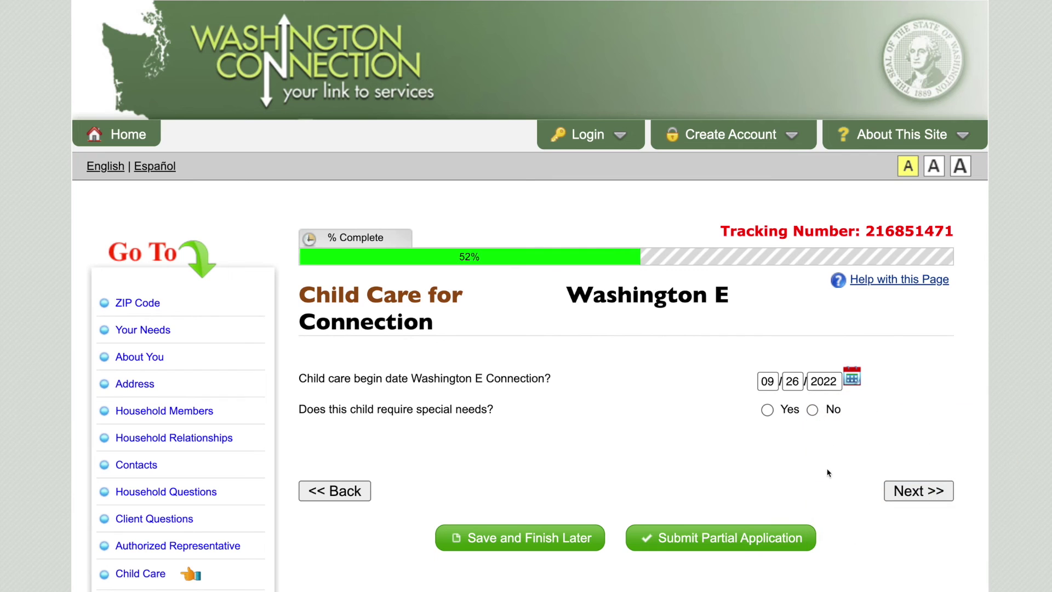
pyautogui.click(812, 410)
pyautogui.click(948, 495)
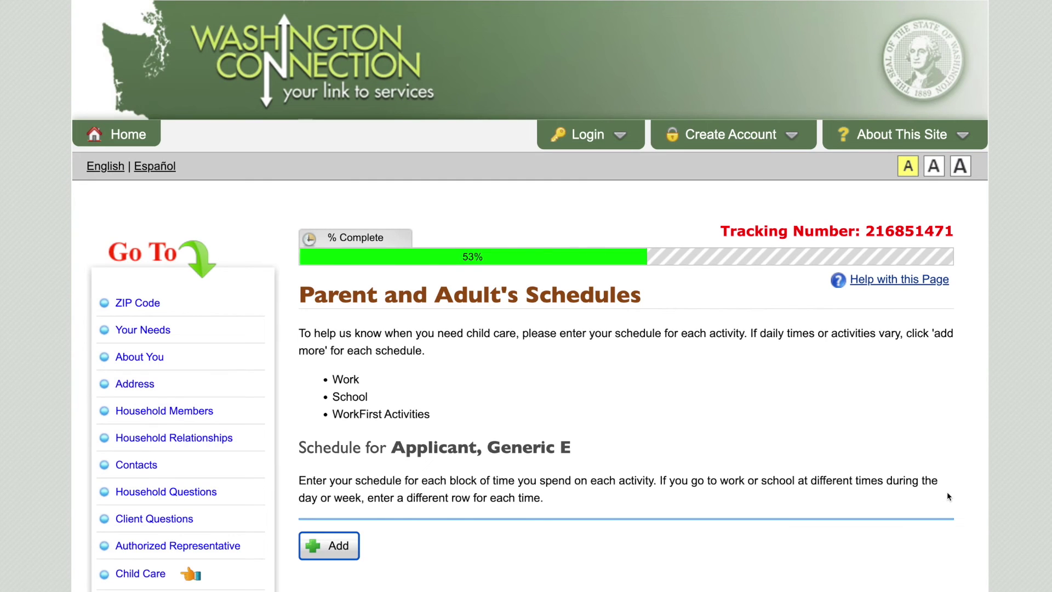
# Step: Add the applicant's schedule row and answer No to job income and other-source income
pyautogui.click(355, 557)
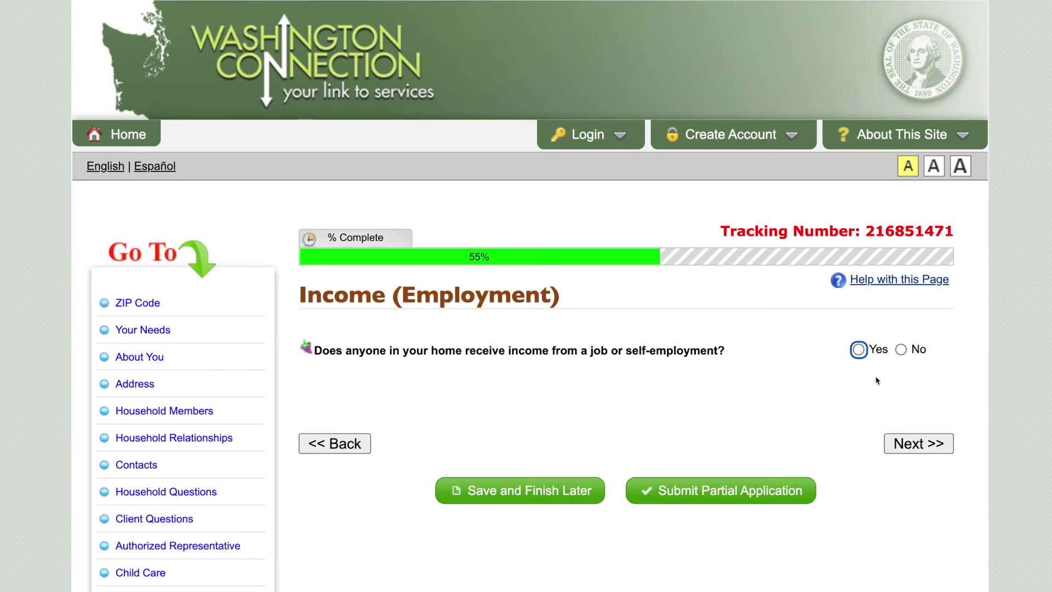
pyautogui.click(901, 349)
pyautogui.click(947, 452)
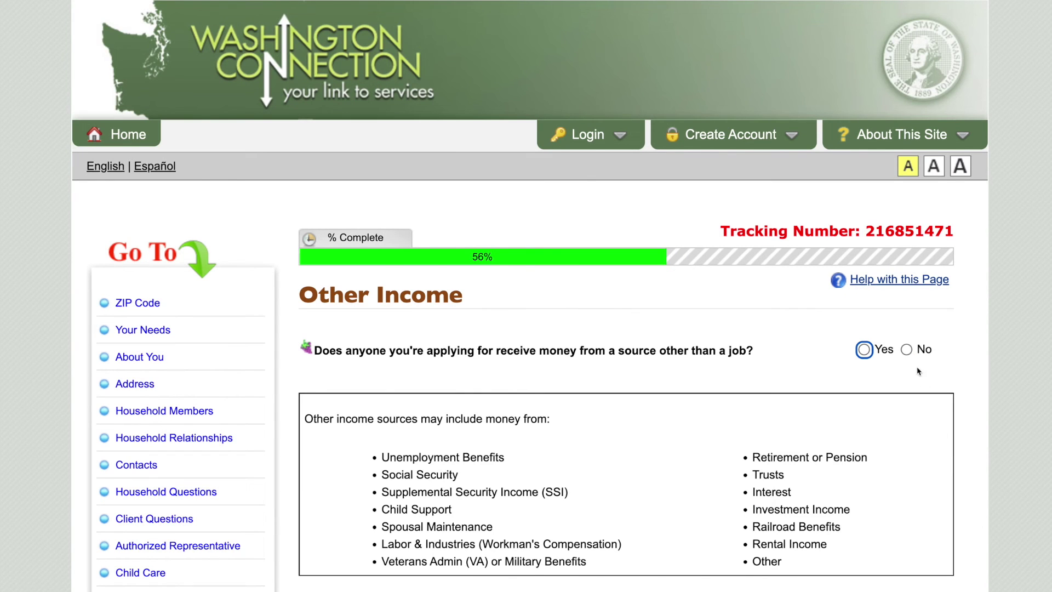
pyautogui.click(905, 349)
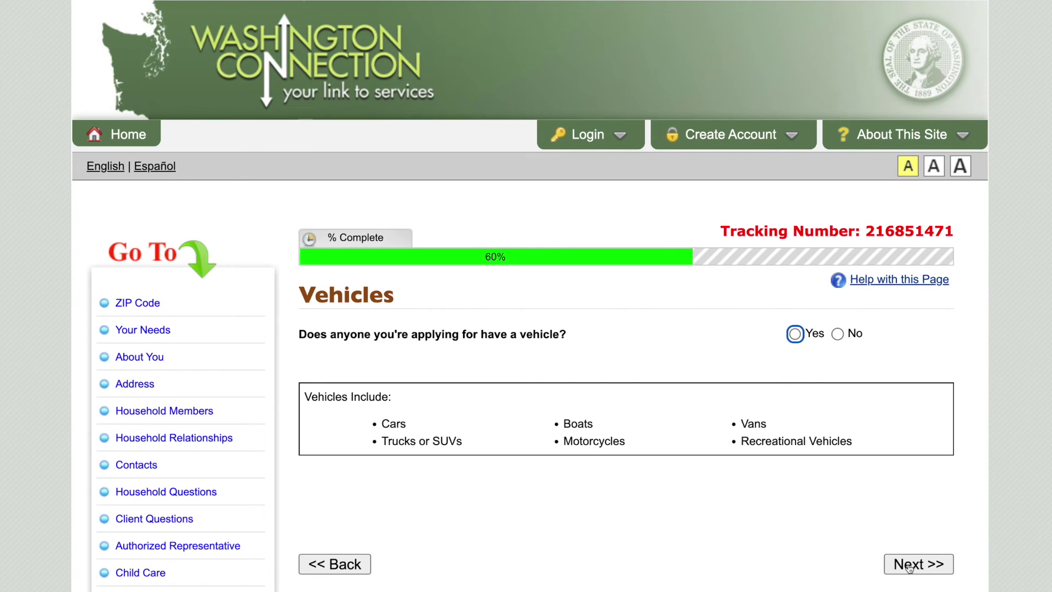
# Step: Answer No to having any vehicles, resources or annuities
pyautogui.click(837, 335)
pyautogui.click(947, 572)
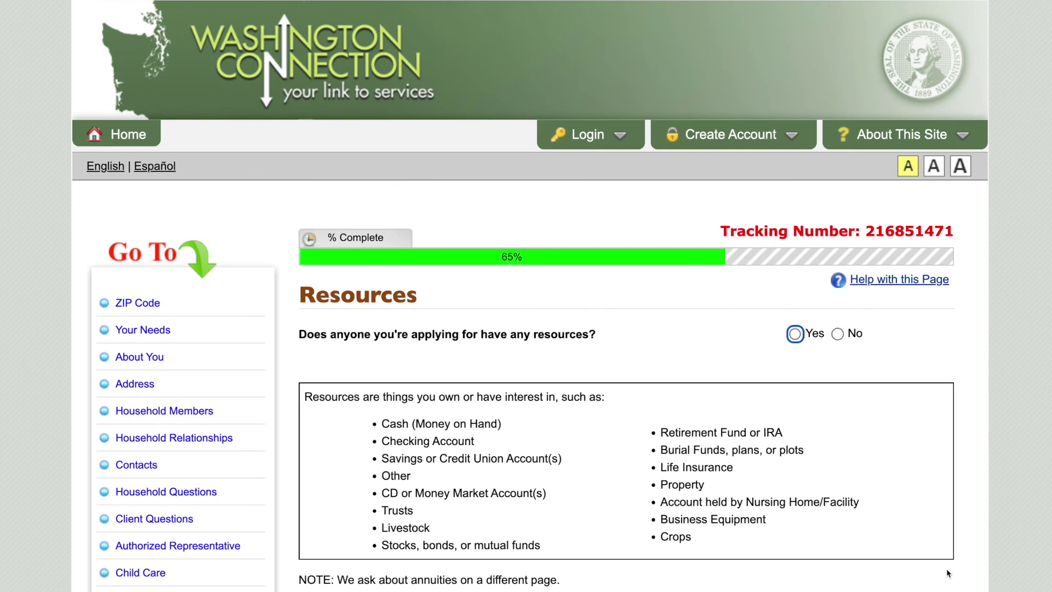
pyautogui.click(838, 335)
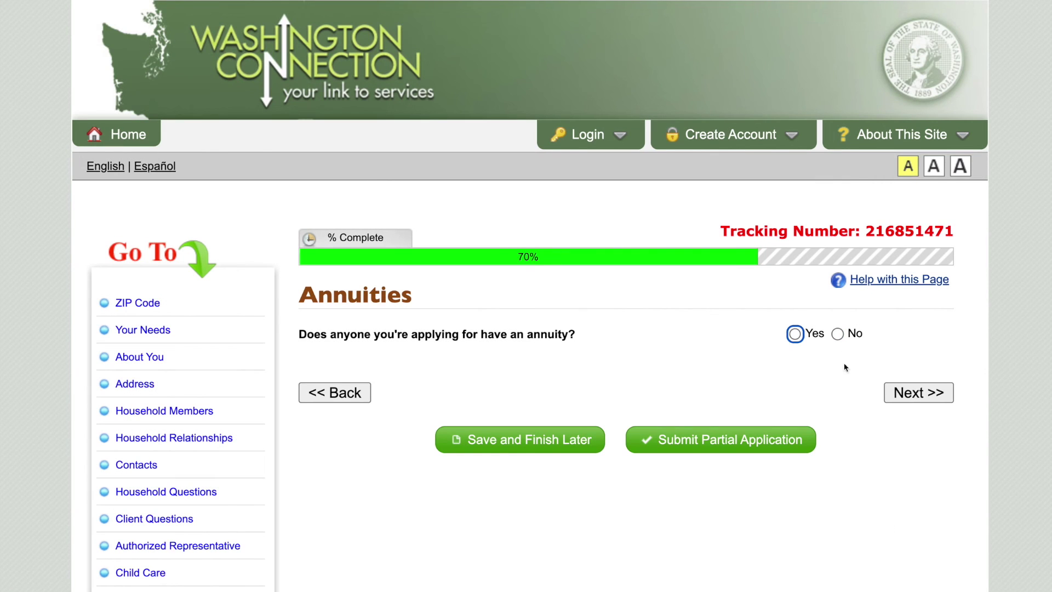
pyautogui.click(837, 334)
pyautogui.click(936, 394)
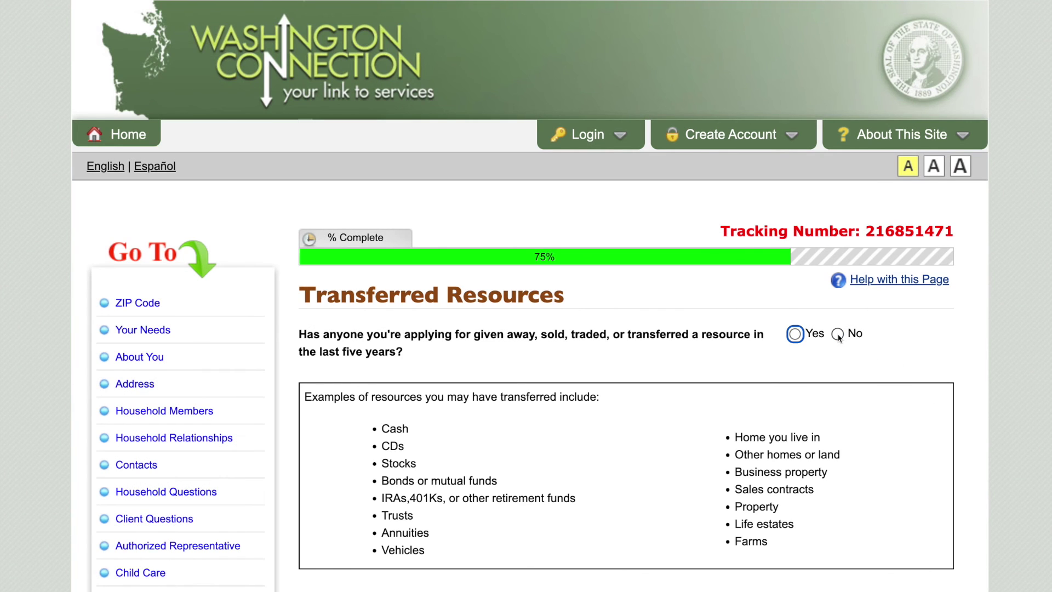
# Step: Answer No to housing, dependent care, medical bill, child support and impairment-related work expenses
pyautogui.click(837, 334)
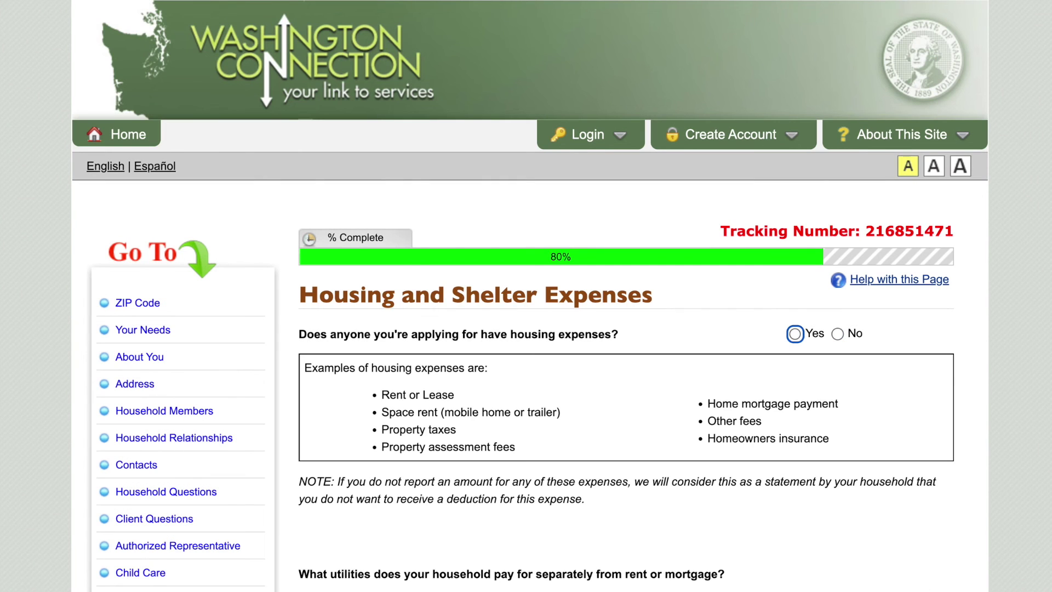
pyautogui.click(837, 334)
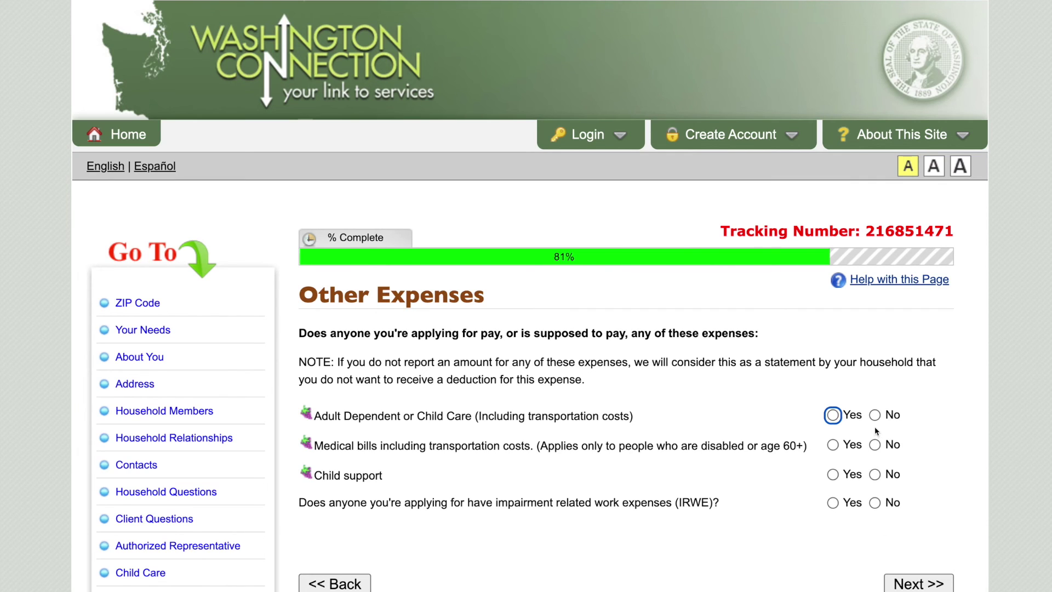
pyautogui.click(874, 417)
pyautogui.click(876, 447)
pyautogui.click(876, 475)
pyautogui.click(877, 504)
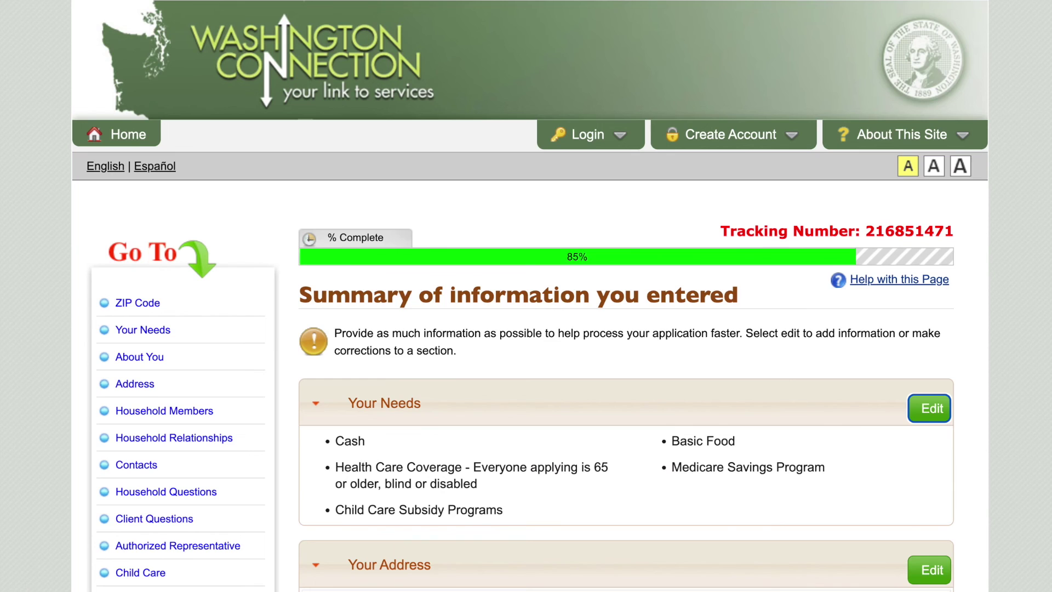
pyautogui.scroll(-7, 526, 295)
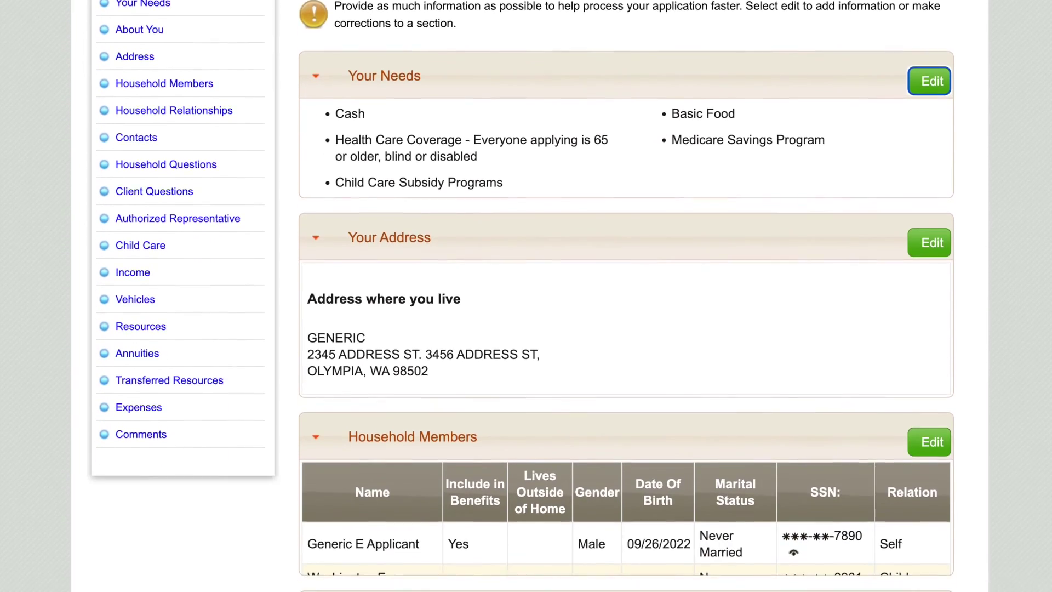
pyautogui.scroll(-8, 625, 296)
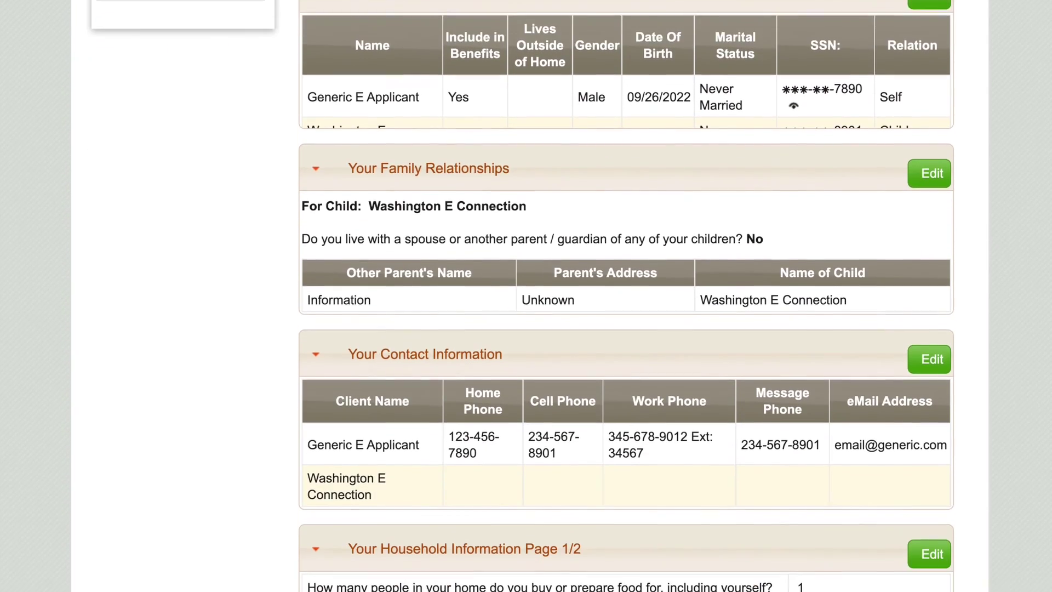
pyautogui.scroll(-11, 625, 295)
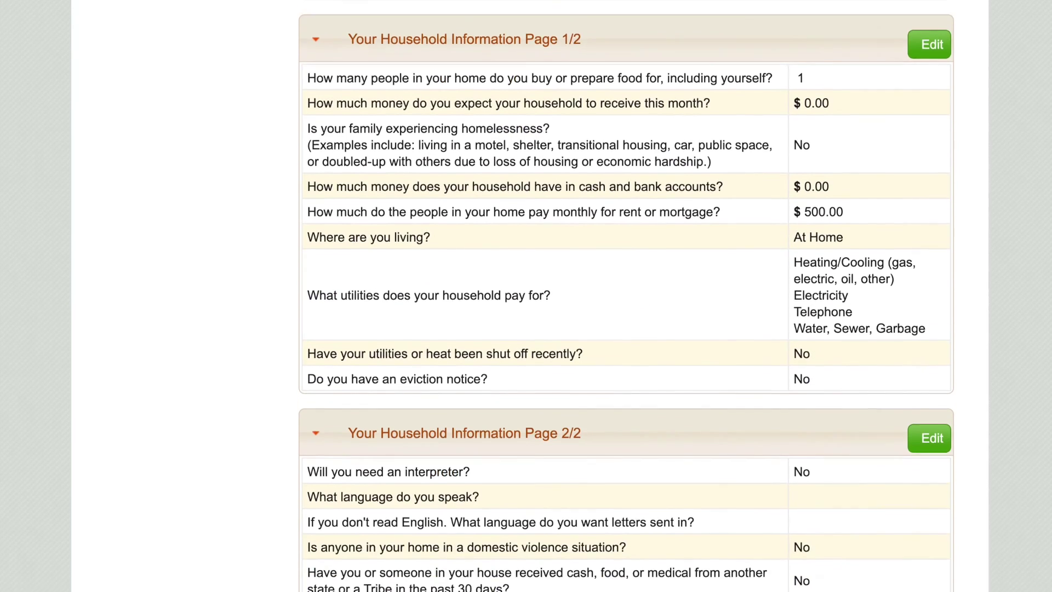
pyautogui.scroll(-7, 625, 296)
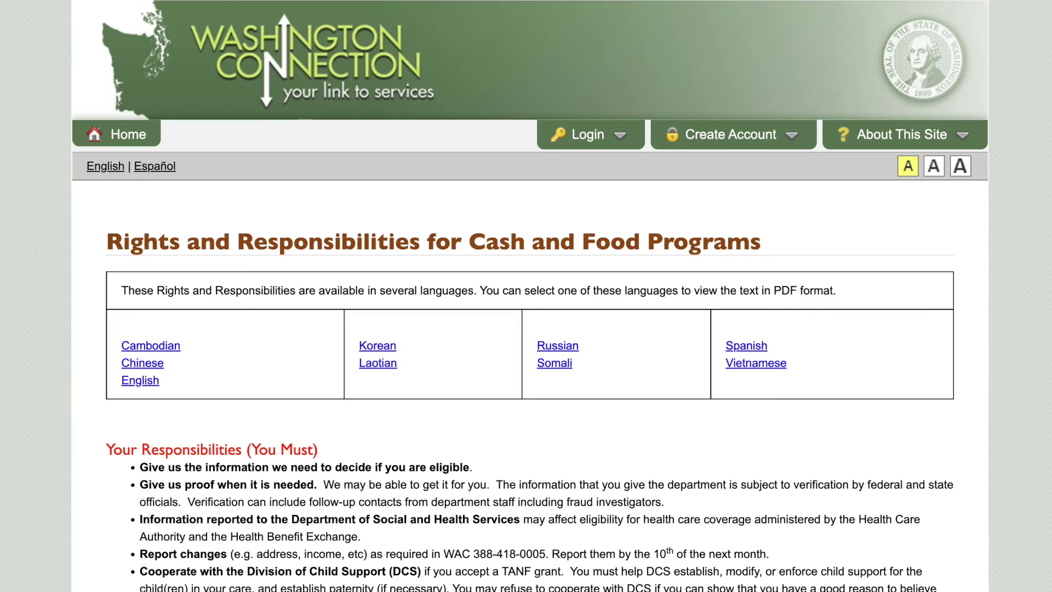
# Step: Scroll through the Rights and Responsibilities and the DSHS cash and food benefit rules pages
pyautogui.scroll(-4, 526, 296)
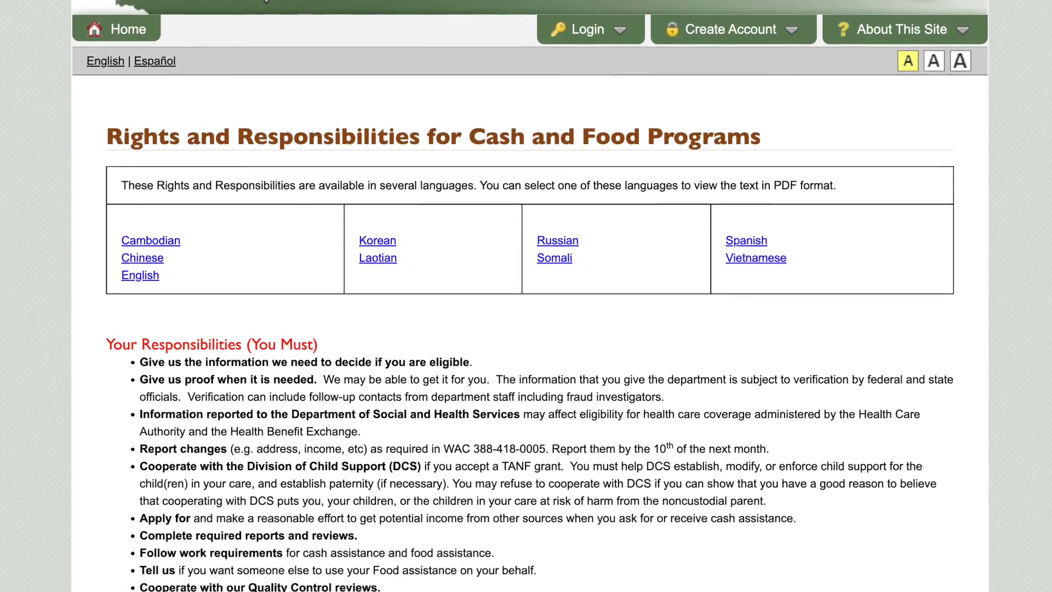
pyautogui.scroll(-2, 526, 296)
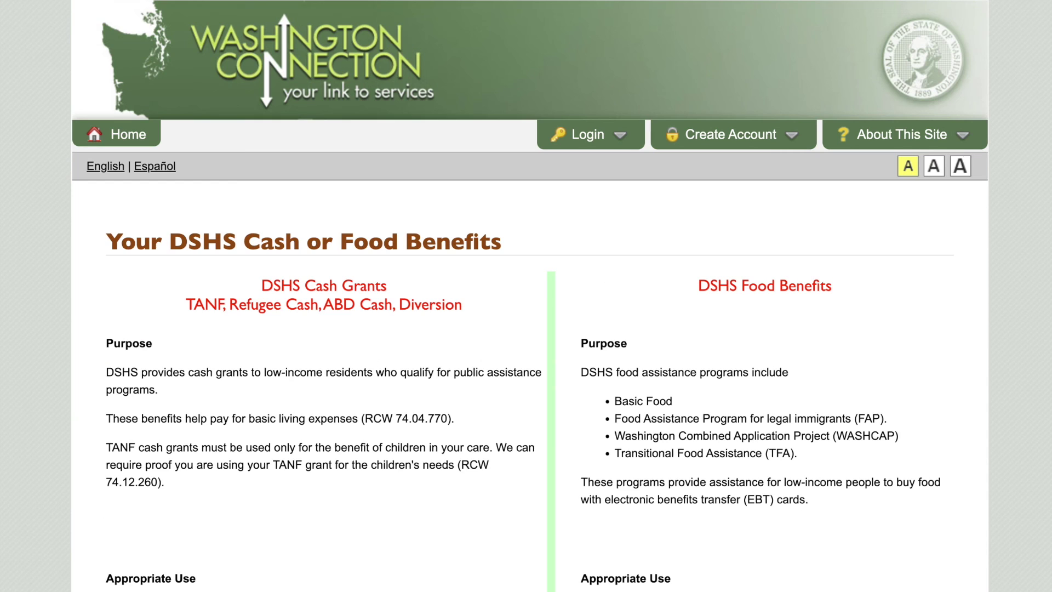
pyautogui.scroll(-3, 526, 295)
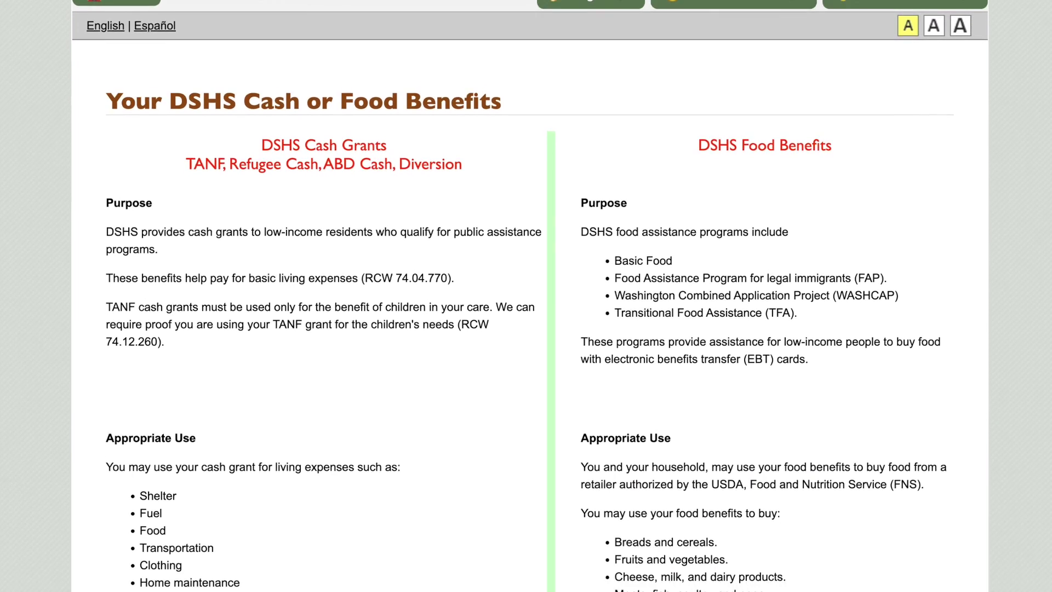
pyautogui.scroll(-5, 526, 296)
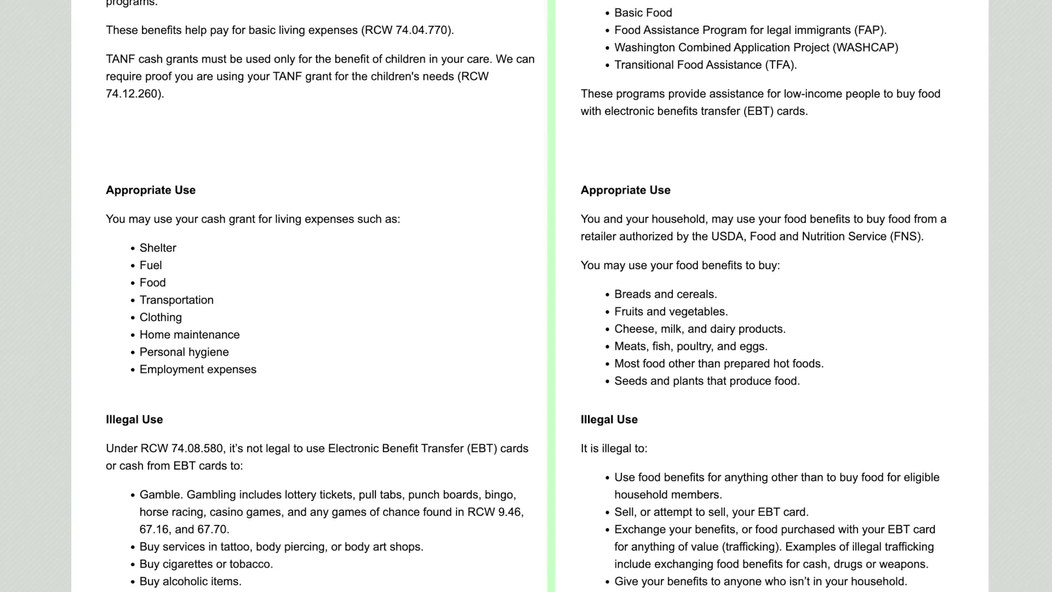
pyautogui.scroll(-5, 526, 296)
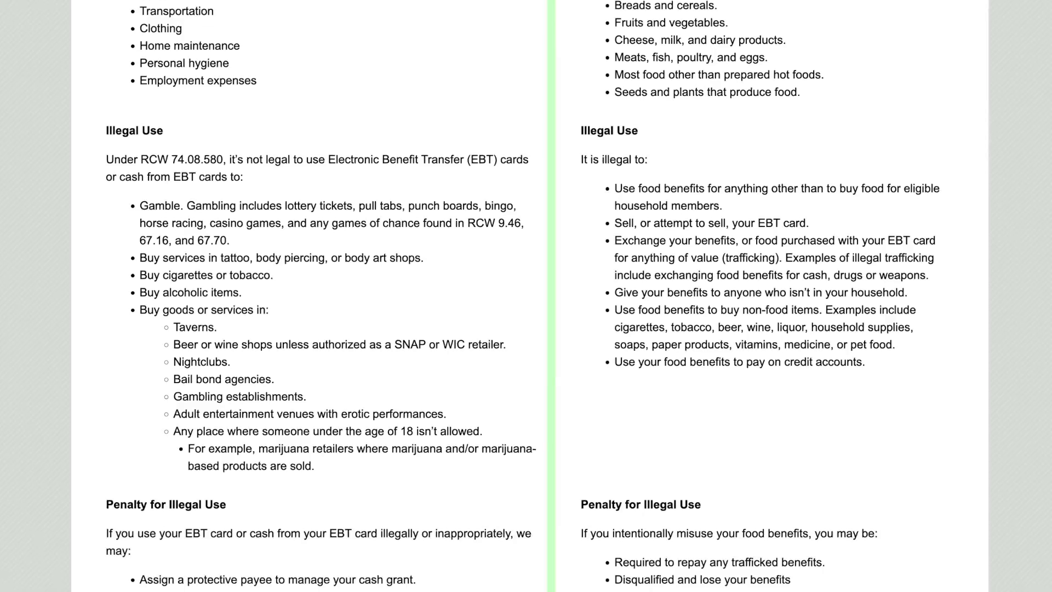
pyautogui.scroll(-5, 526, 295)
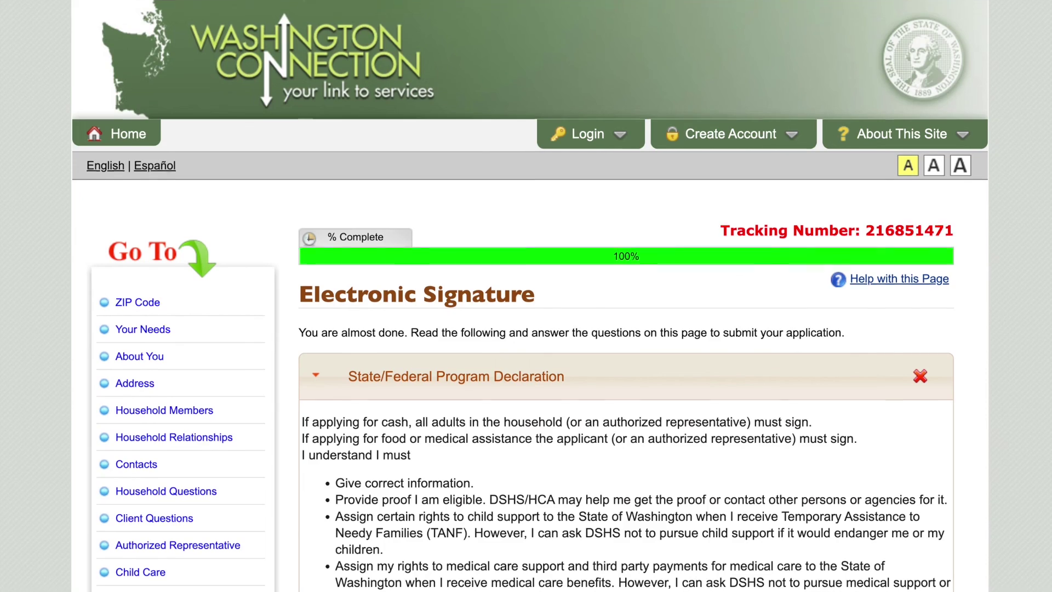
# Step: Agree to send the application and consent to sharing it with Start Next Quarter
pyautogui.scroll(-6, 526, 295)
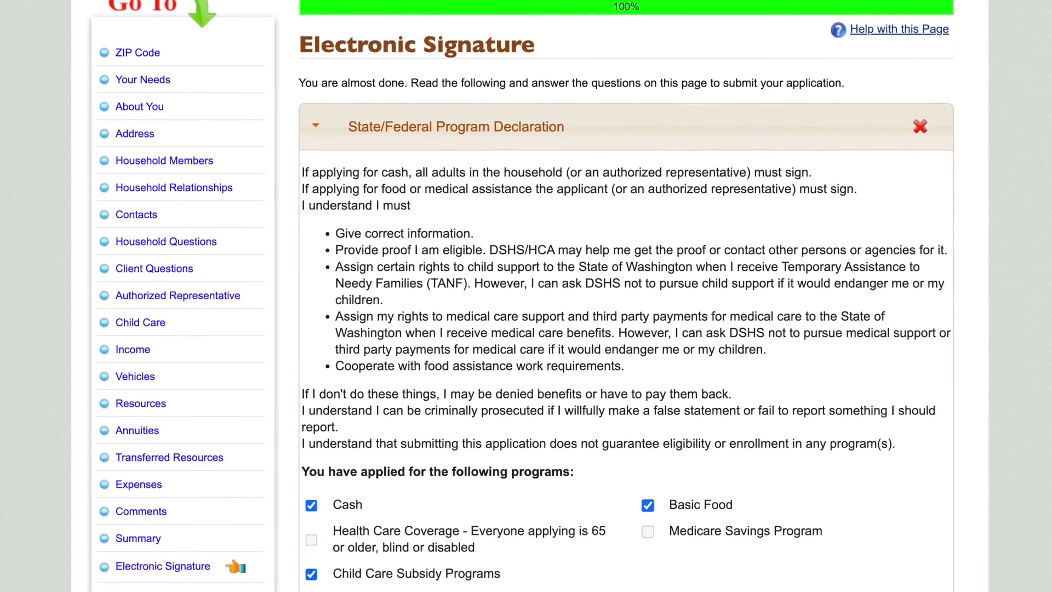
pyautogui.scroll(-4, 526, 296)
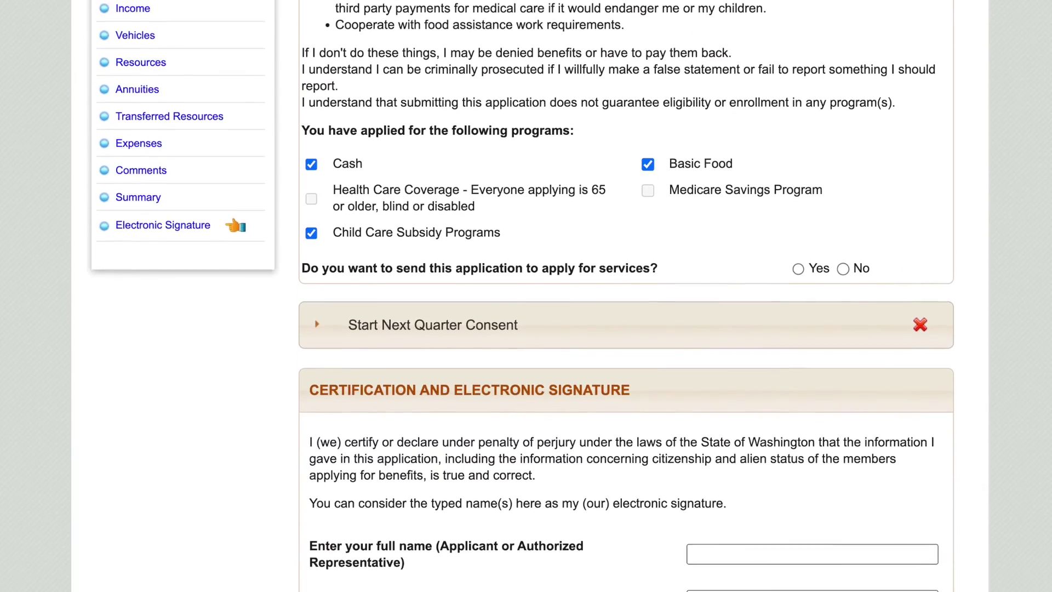
pyautogui.scroll(-1, 526, 296)
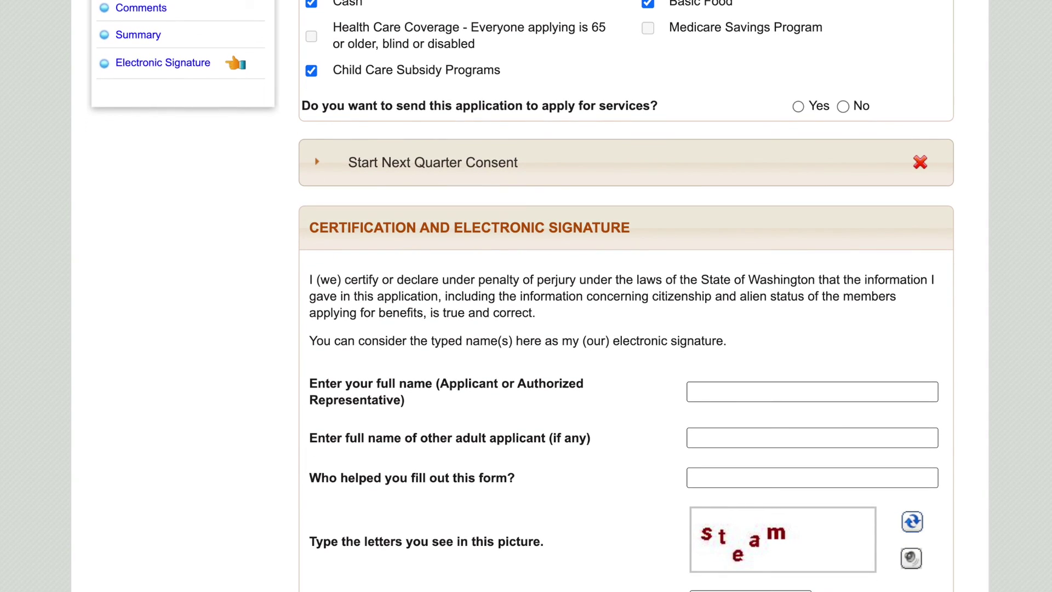
pyautogui.click(798, 106)
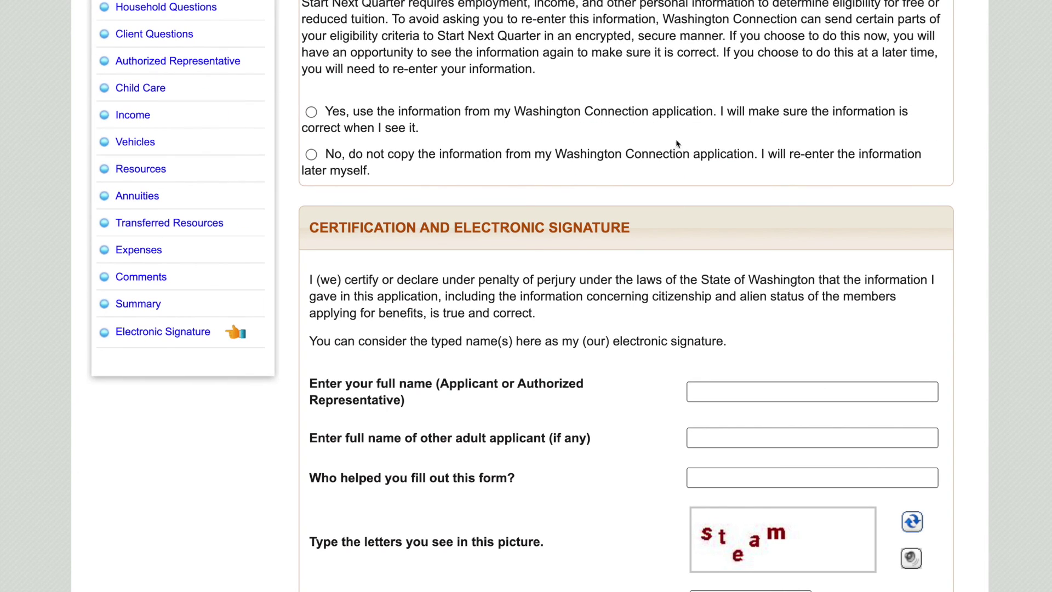
pyautogui.click(312, 112)
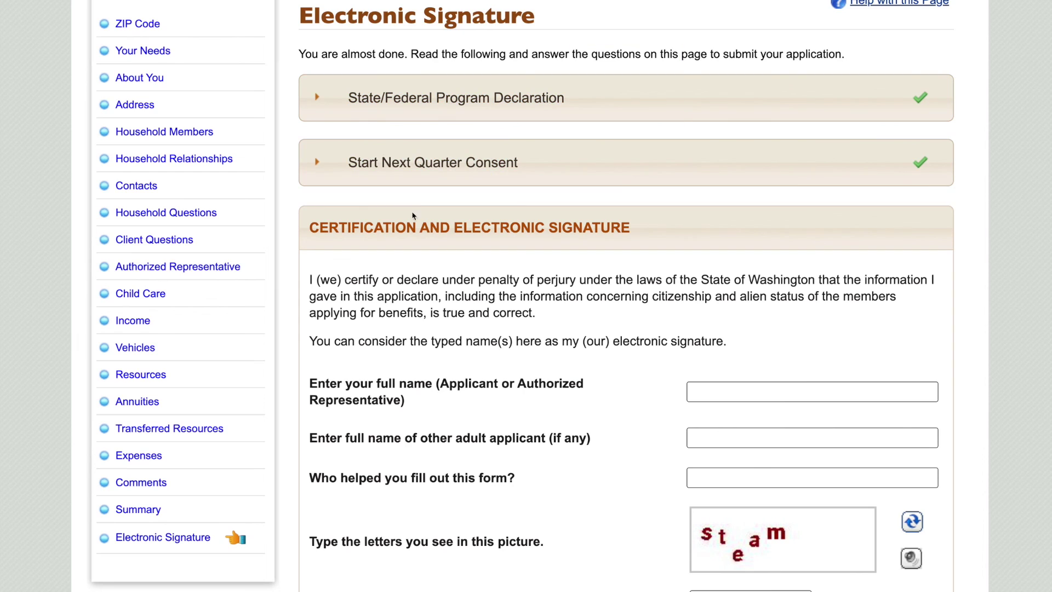
# Step: Sign with both adult applicants' full names, enter 'noone' as the helper, and submit
pyautogui.click(778, 391)
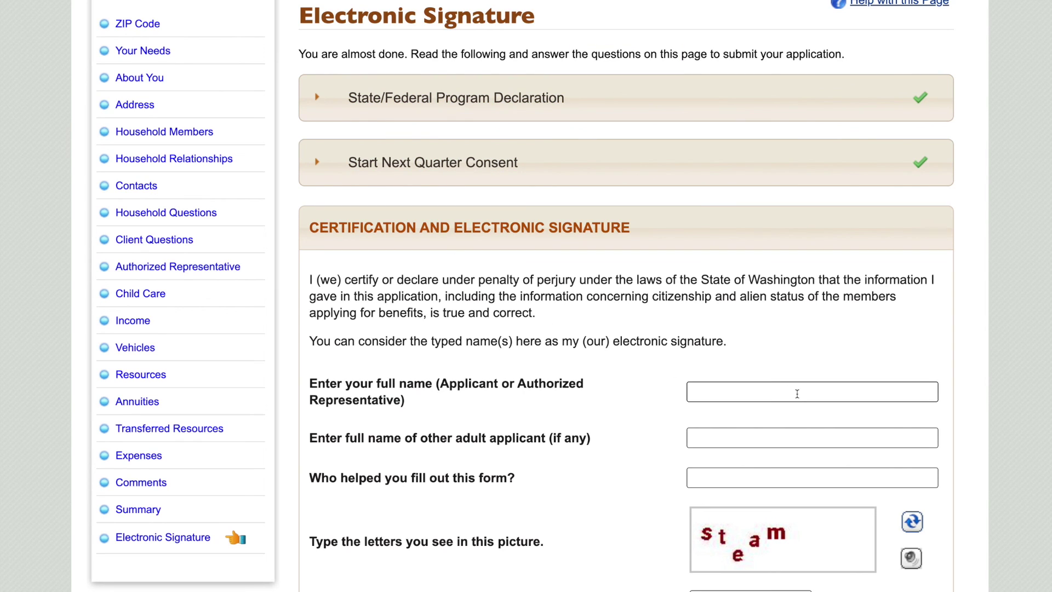
pyautogui.click(797, 393)
pyautogui.write('Generic E Applicant')
pyautogui.click(811, 437)
pyautogui.write('W')
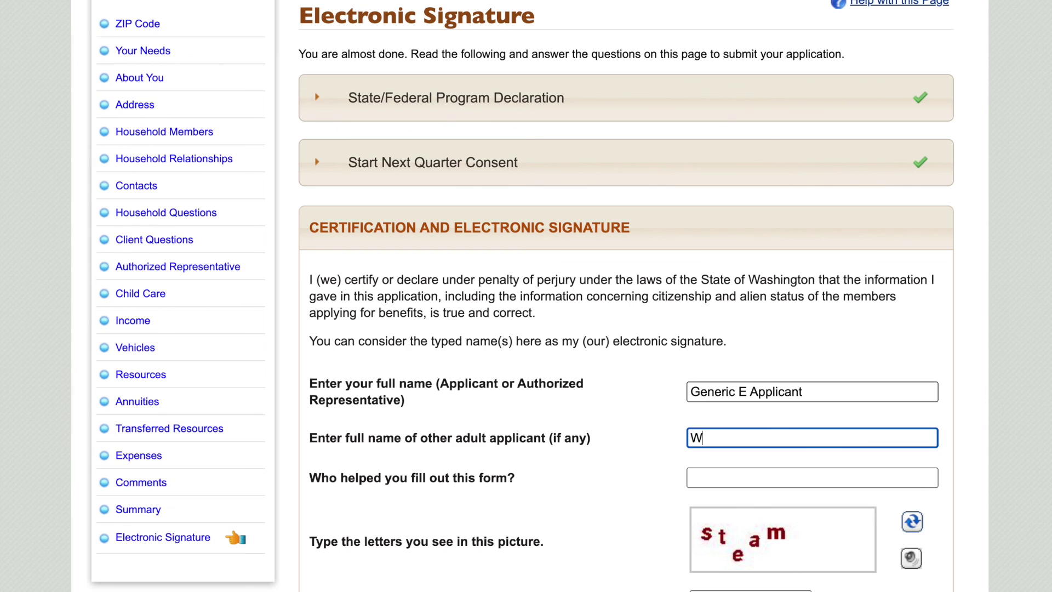
pyautogui.write('ashington E Connection')
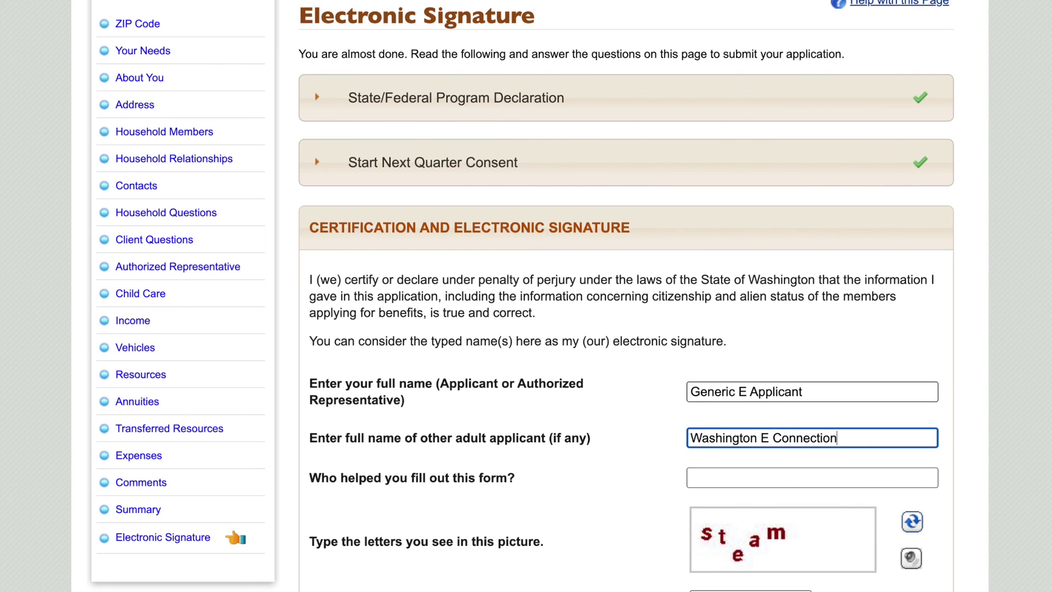
pyautogui.click(811, 477)
pyautogui.write('noone')
pyautogui.press('Return')
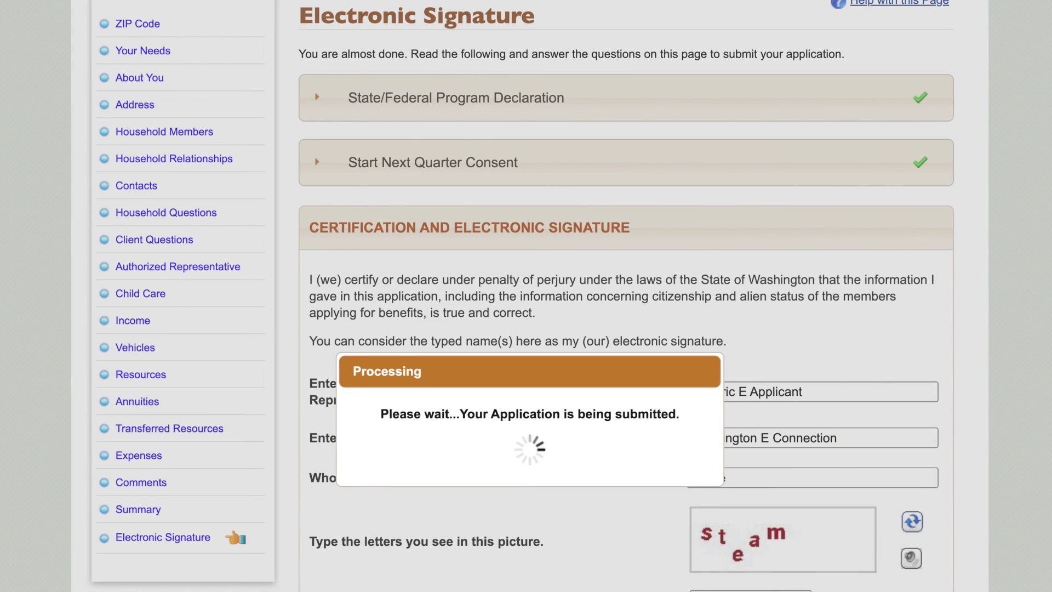